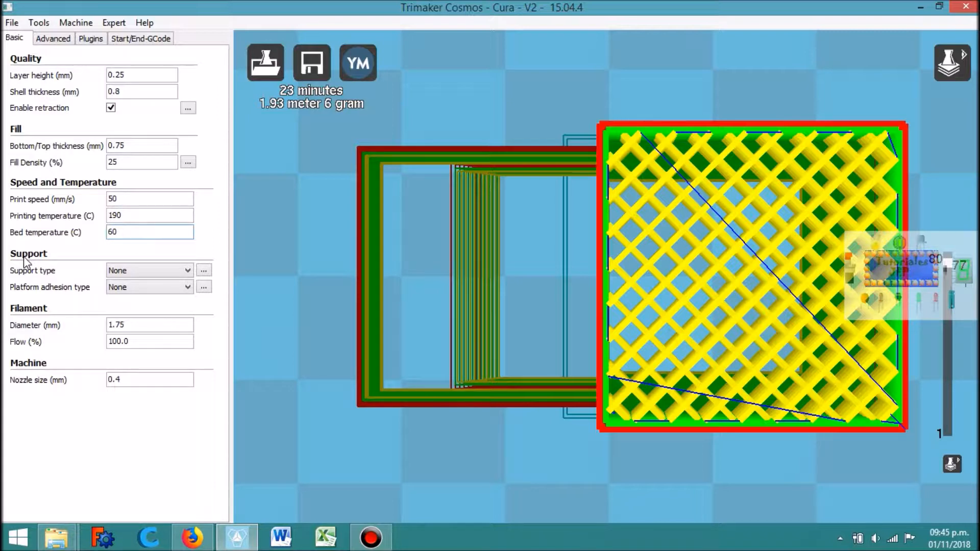
Step: Examine the sliced part's projecting arms from the side and below, and read the description of the support type setting
left_click(343, 299)
scroll(344, 300, "down", 7)
key("Down")
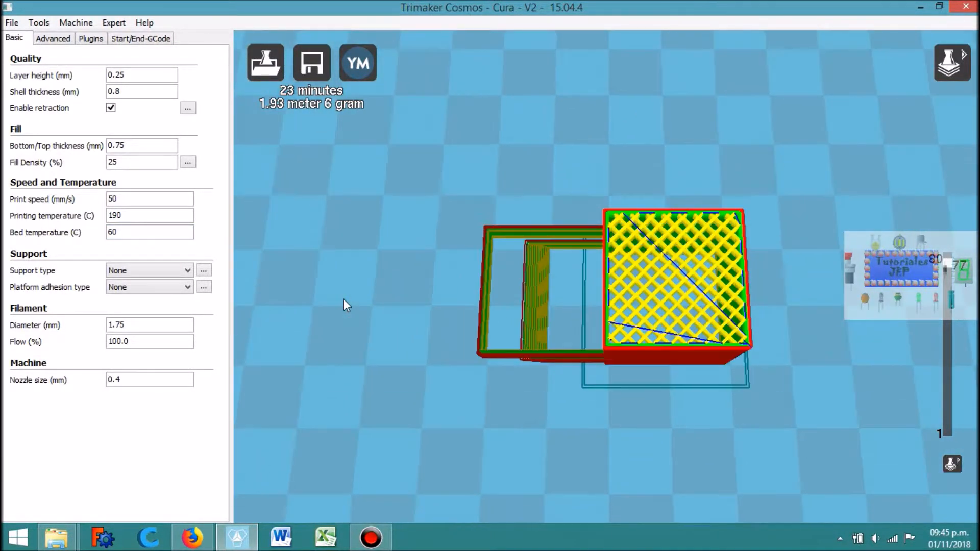
key("Down")
key("Down")
key("Down")
key("Down")
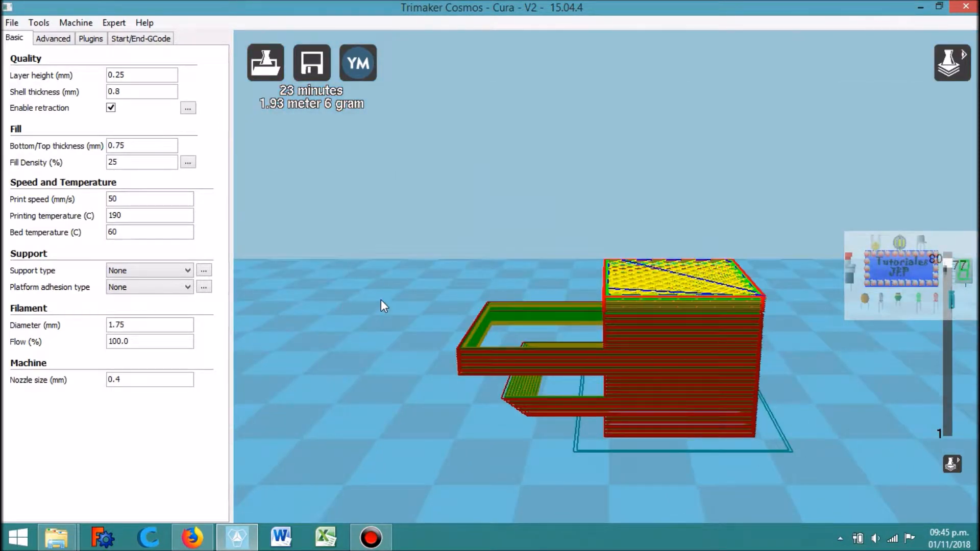
scroll(522, 316, "down", 3)
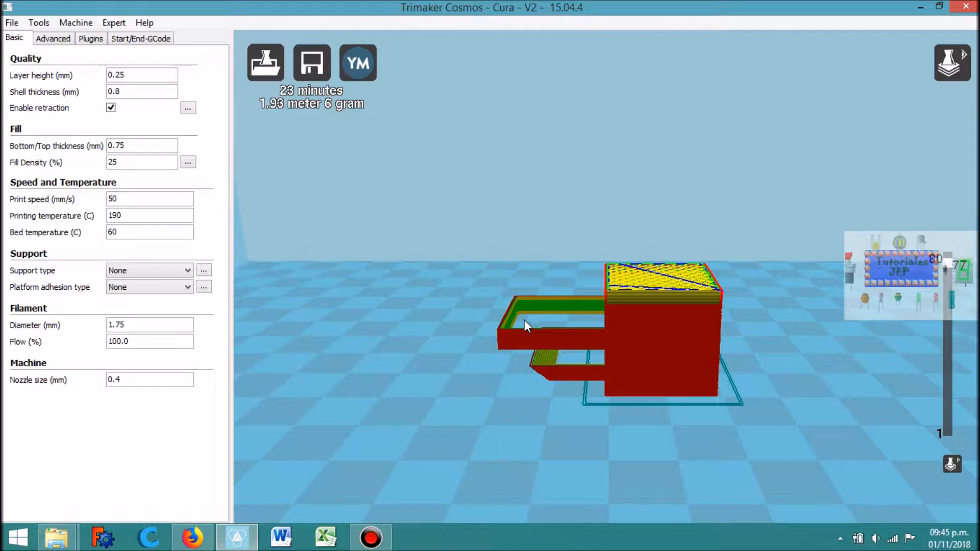
right_click_drag(612, 352, 620, 384)
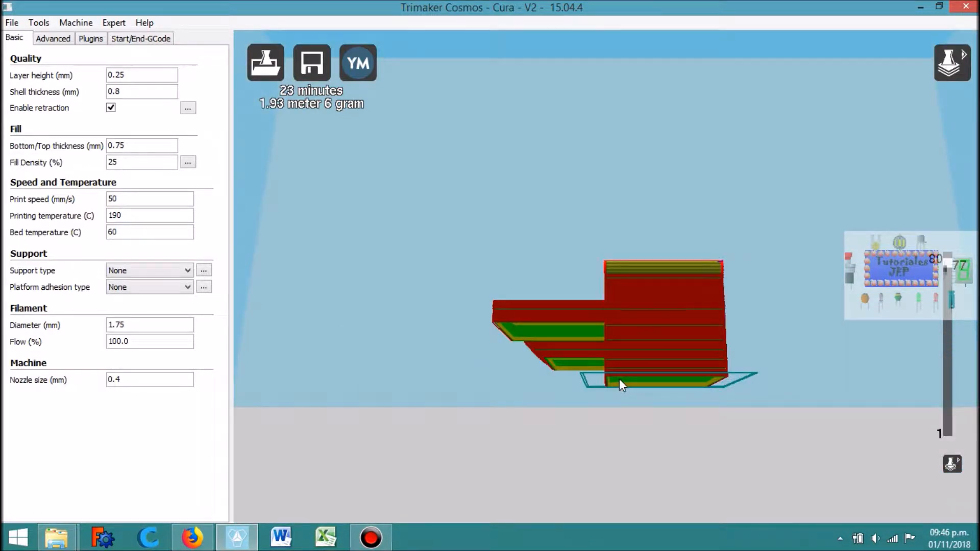
key("Up")
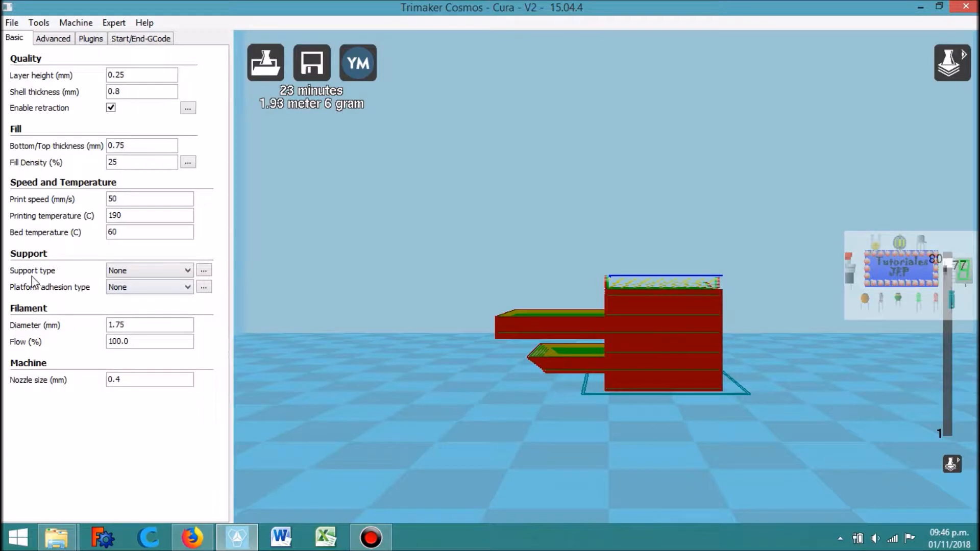
mouse_move(33, 278)
mouse_move(192, 276)
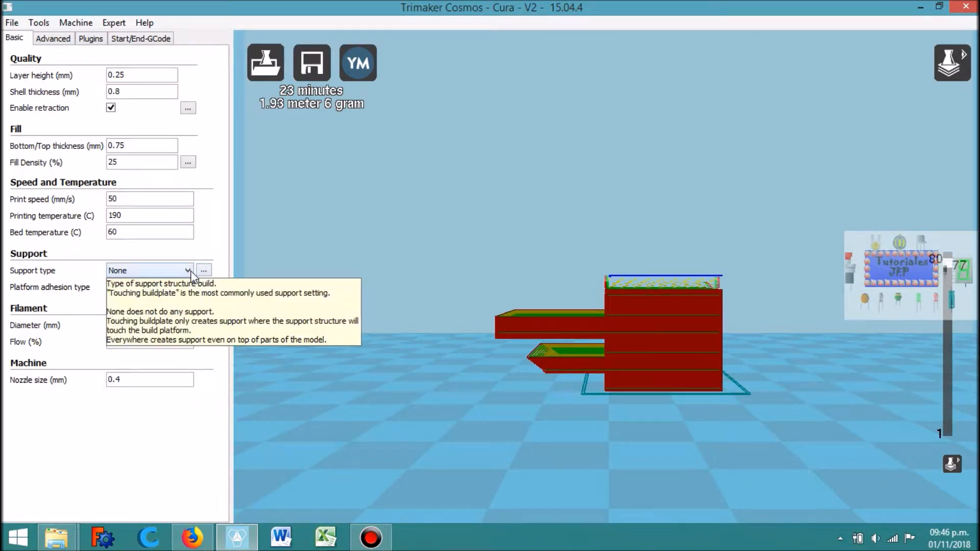
Step: Switch to Overhang view and inspect the underside of the block and its two projecting arms for unsupported areas
left_click(940, 69)
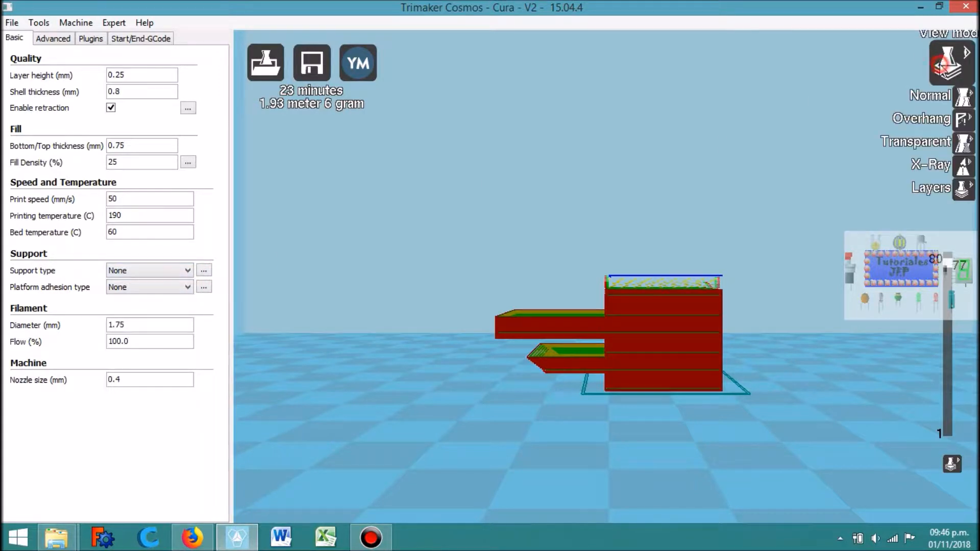
left_click(965, 120)
right_click_drag(878, 193, 793, 311)
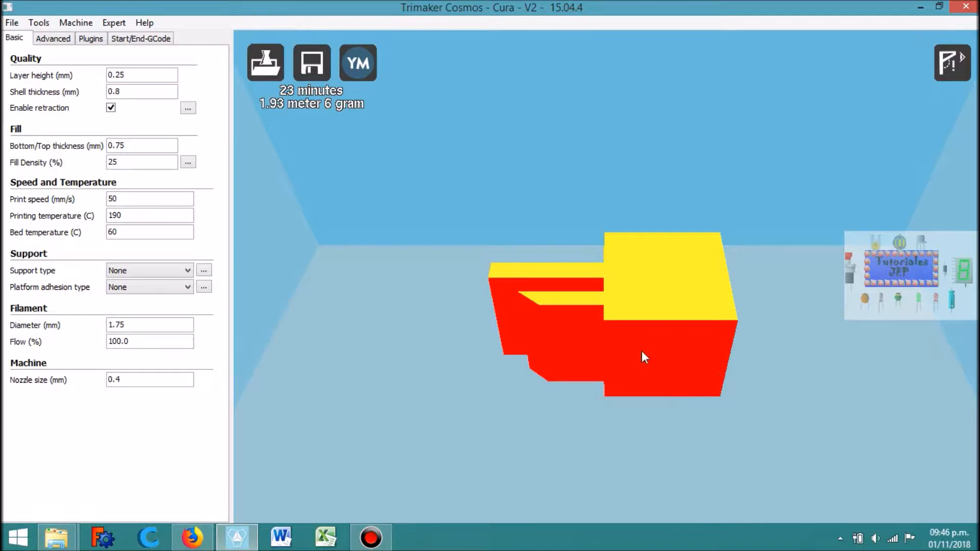
right_click_drag(713, 357, 687, 357)
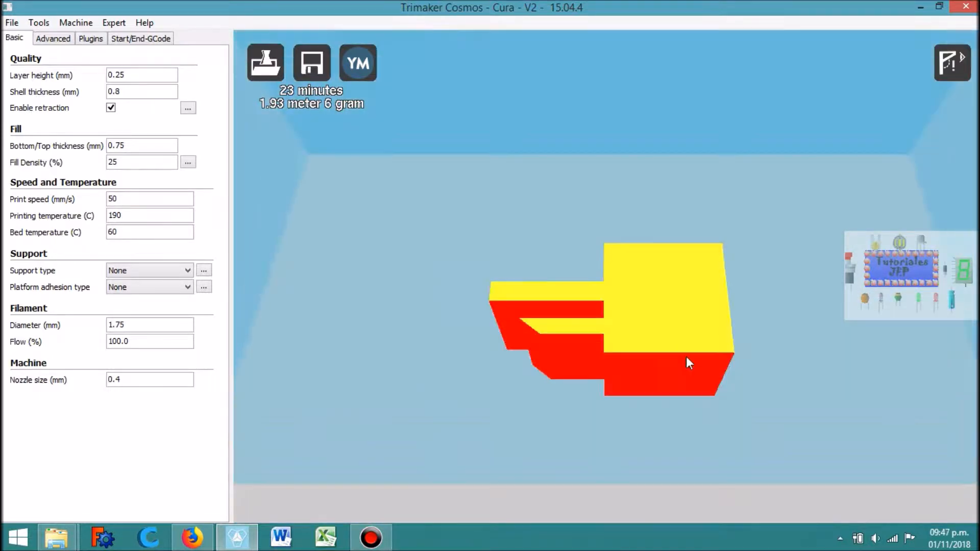
right_click_drag(686, 357, 660, 357)
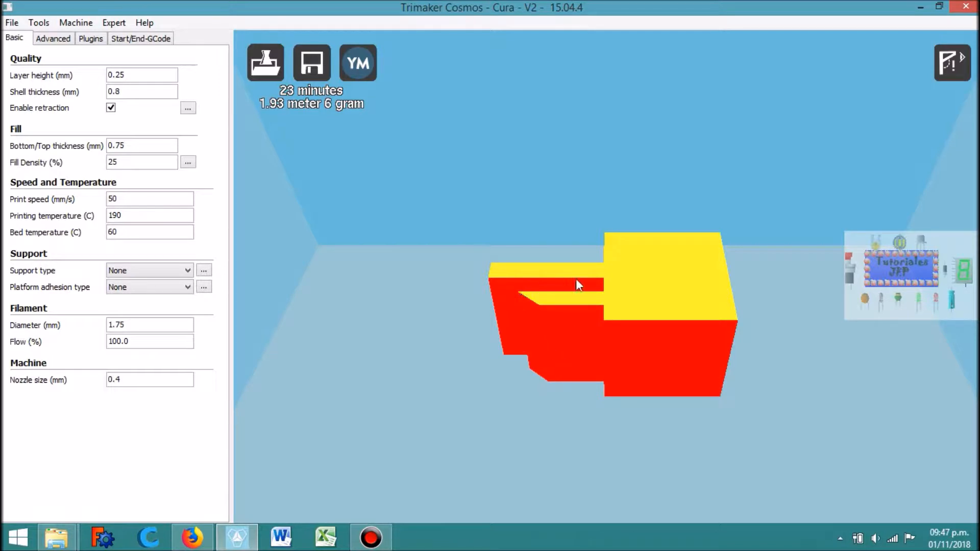
right_click_drag(586, 320, 596, 371)
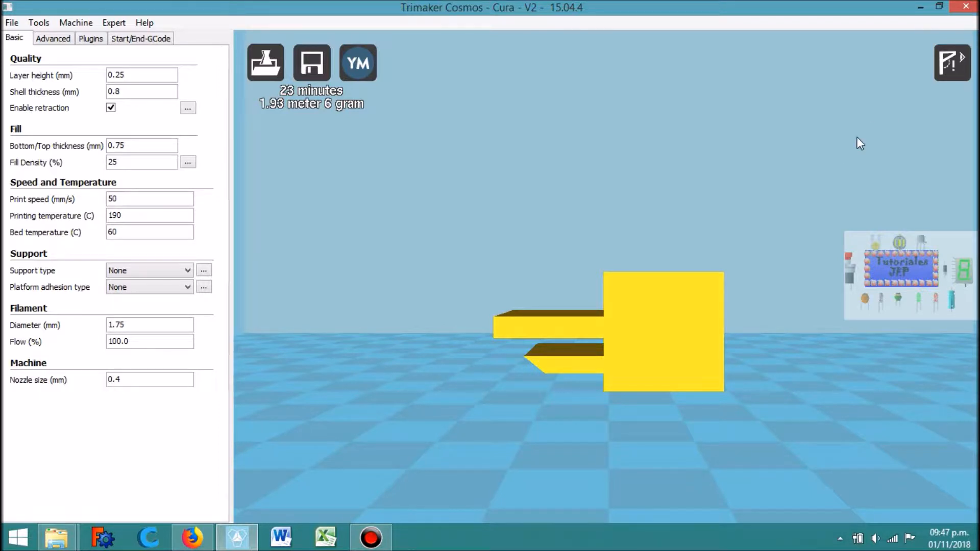
scroll(749, 244, "down", 3)
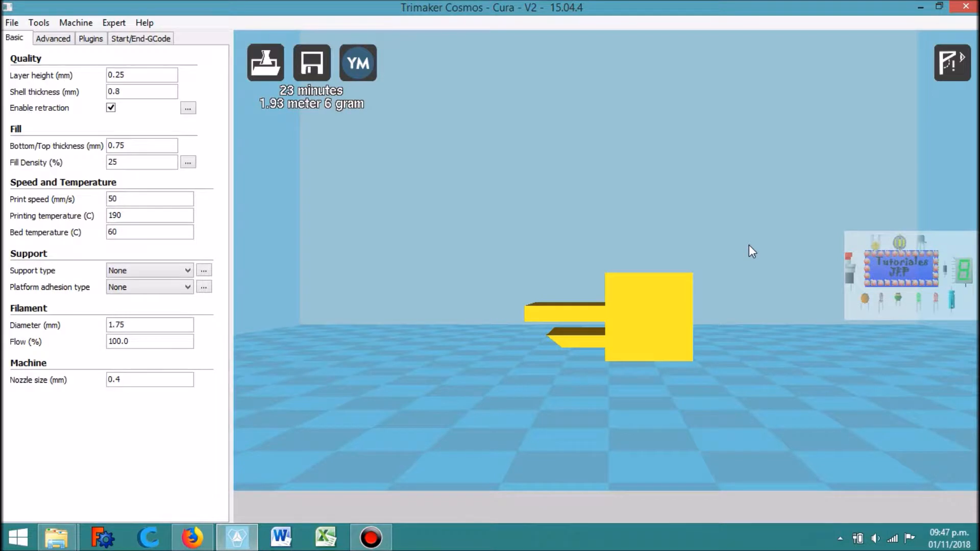
scroll(749, 244, "down", 4)
scroll(749, 244, "up", 2)
key("Down")
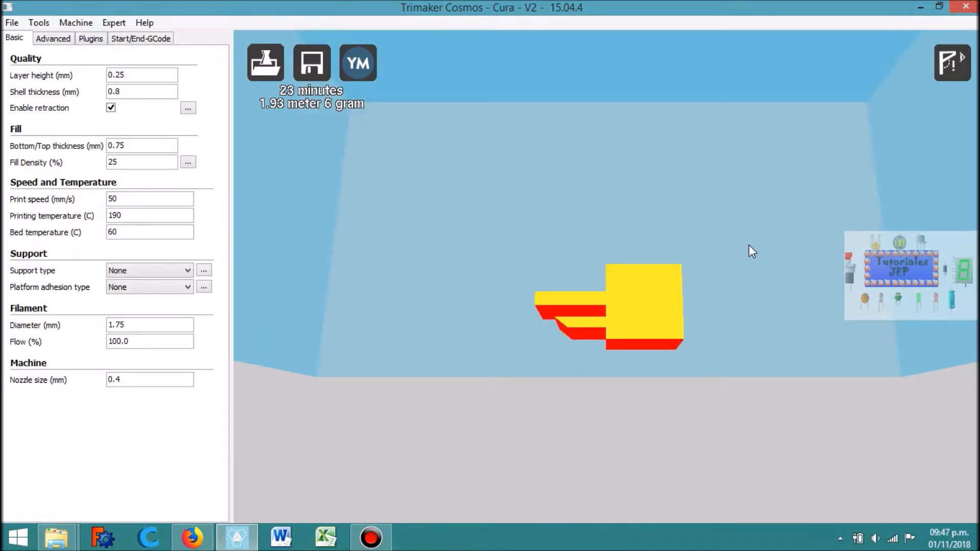
key("Up")
key("Up")
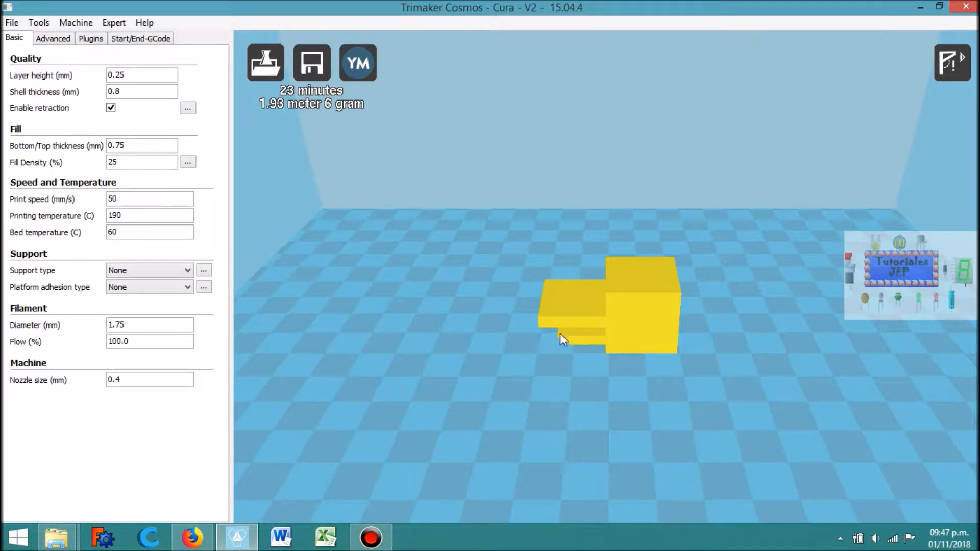
Step: Rotate the part so the block rests on the build plate with both arms pointing straight up
left_click(628, 326)
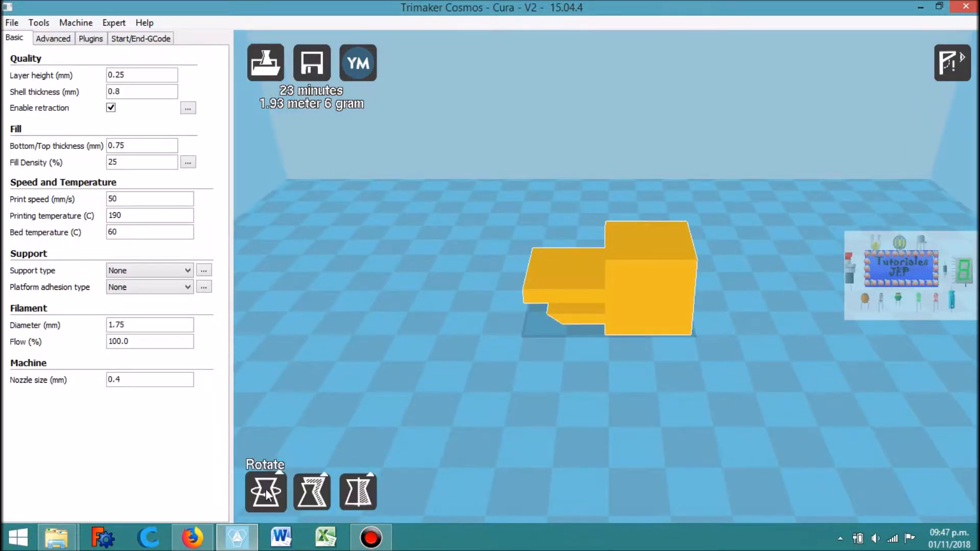
left_click(265, 493)
left_click_drag(709, 163, 771, 373)
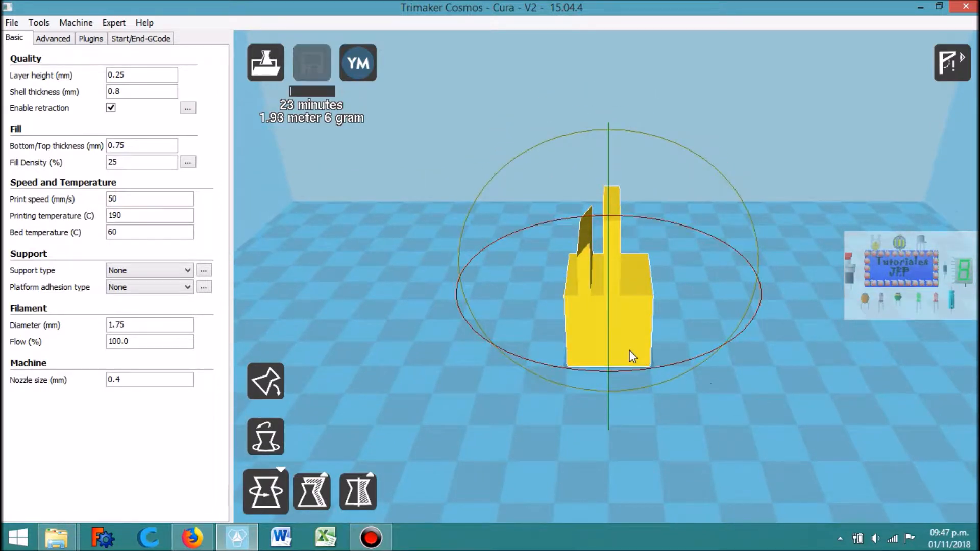
Step: Inspect the upright part in Overhang view from below and around its sides for areas that need support
left_click(961, 61)
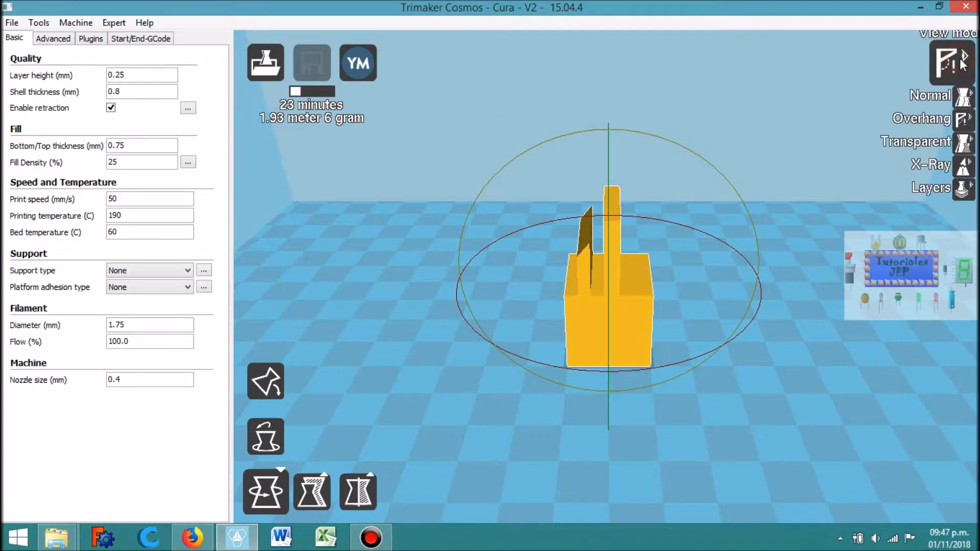
left_click(962, 122)
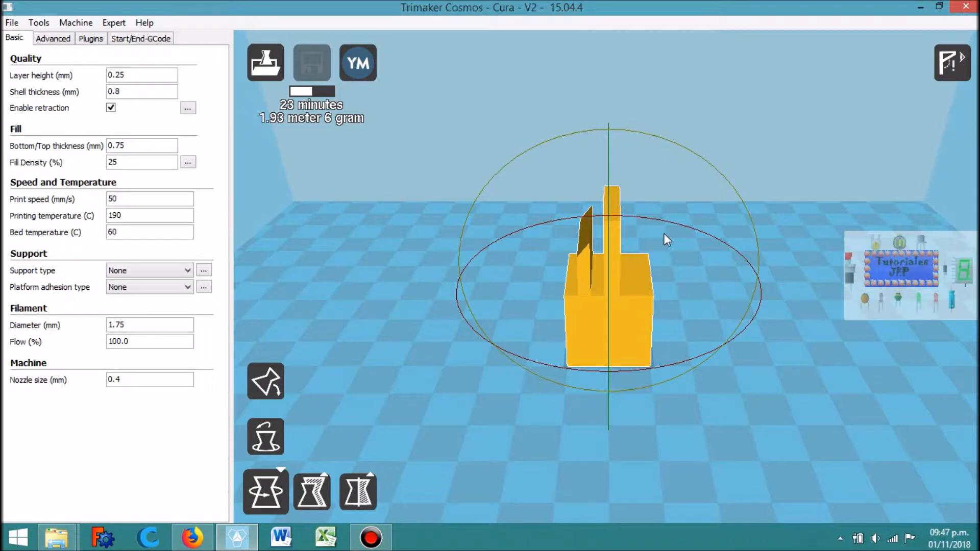
key("Down")
key("Down")
key("Down")
key("Down")
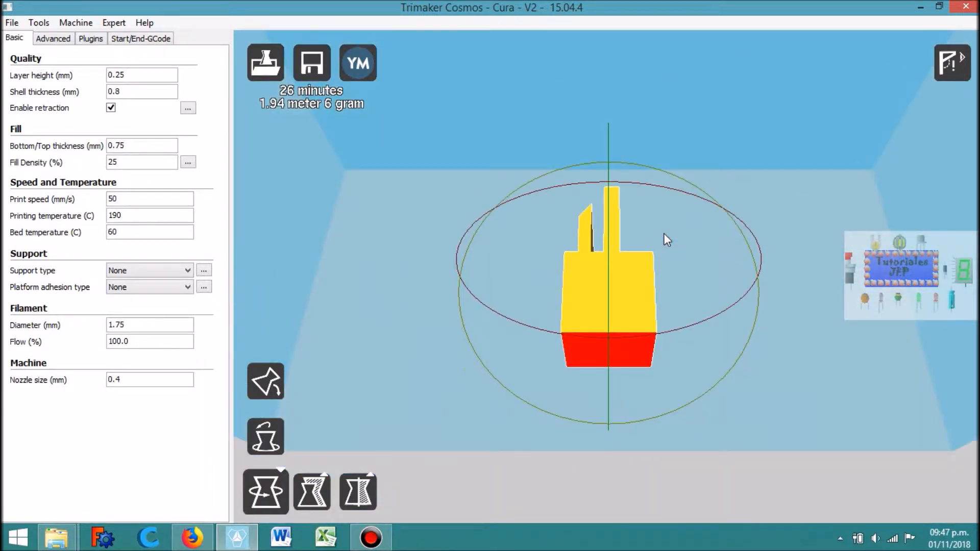
key("Down")
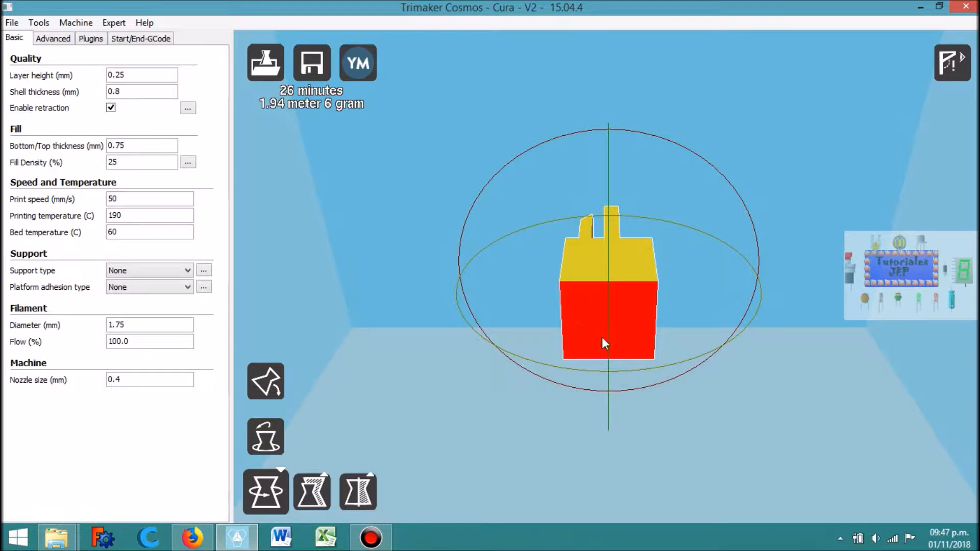
key("Up")
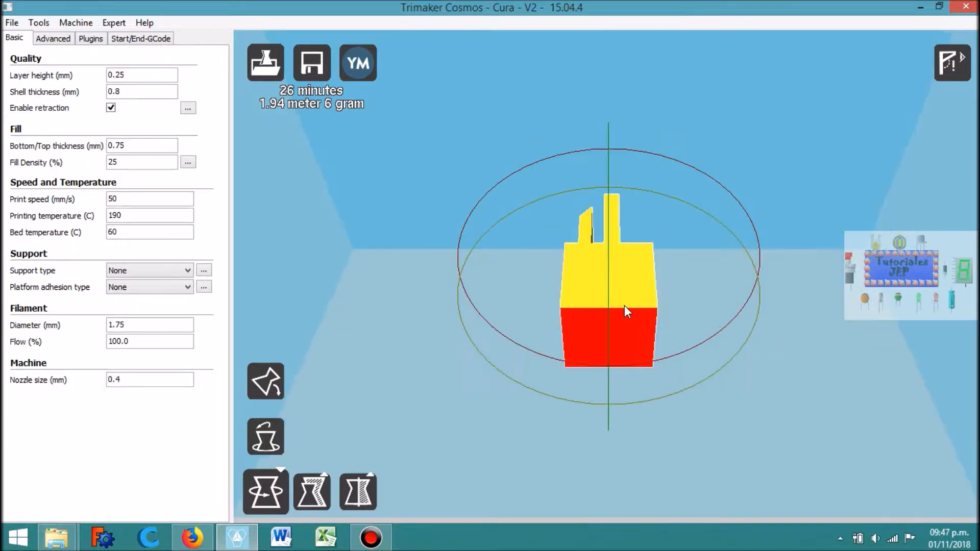
key("Down")
key("Down")
key("Down")
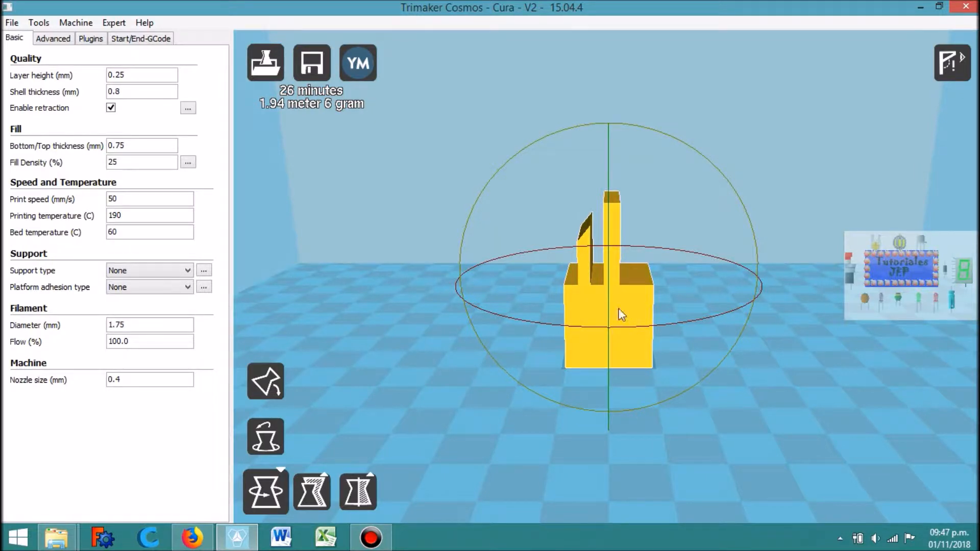
key("Right")
key("Right")
key("Right")
key("Right")
key("Right")
key("Right")
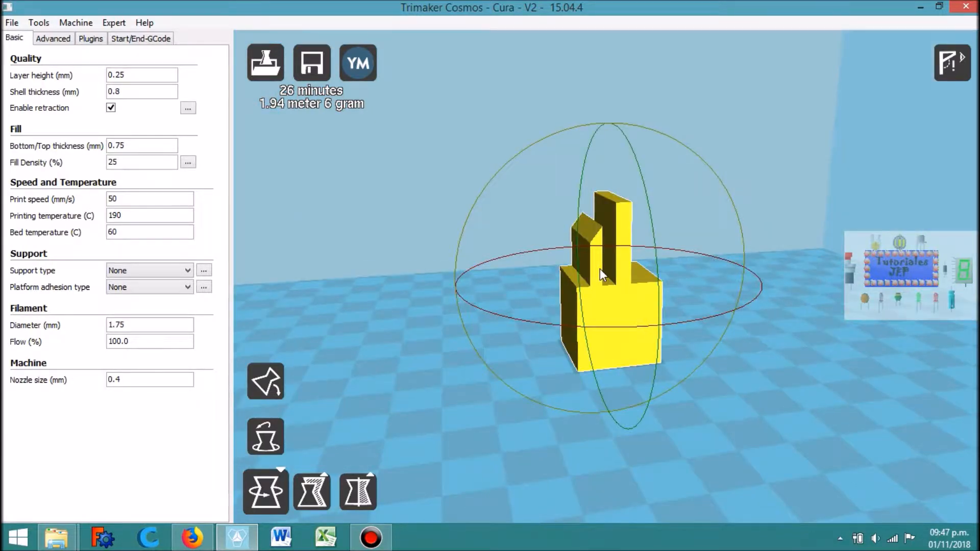
key("Right")
key("Right")
key("Right")
key("Right")
key("Right")
key("Right")
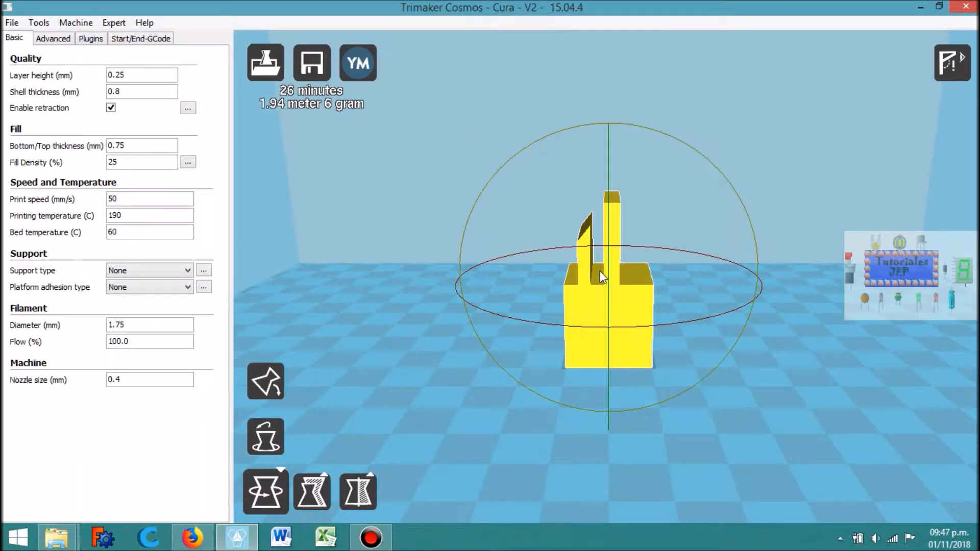
Step: Rotate the part back so its arms extend horizontally, and show it deselected in Overhang view
left_click_drag(554, 128, 471, 308)
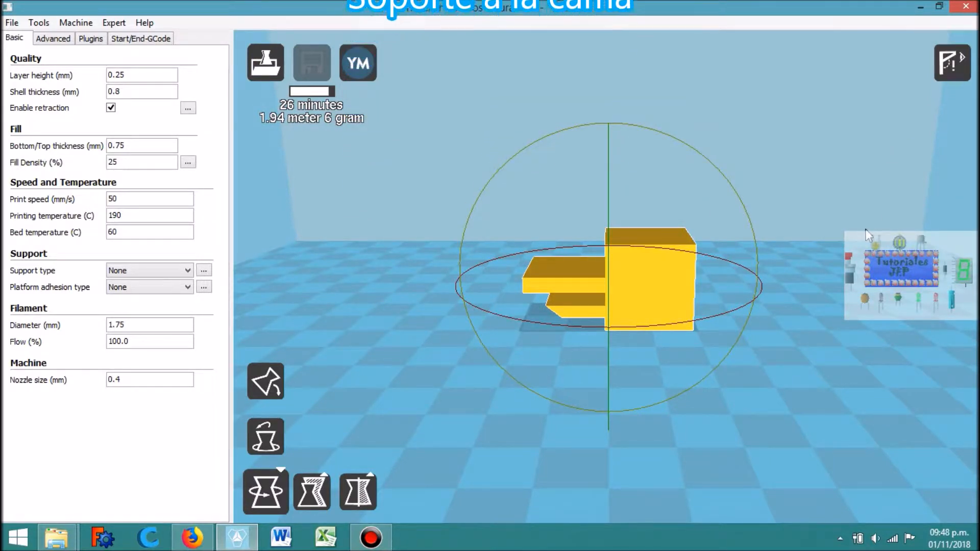
left_click(955, 74)
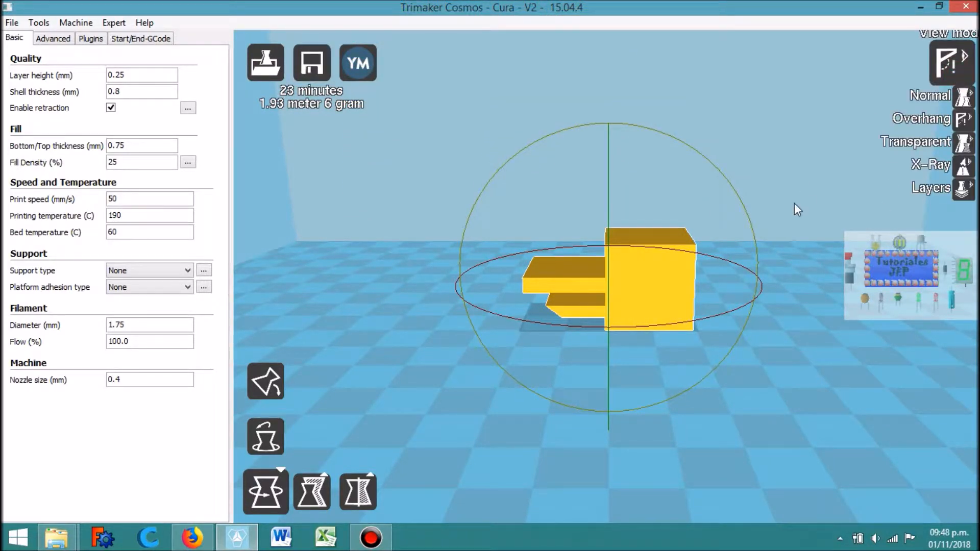
left_click(786, 223)
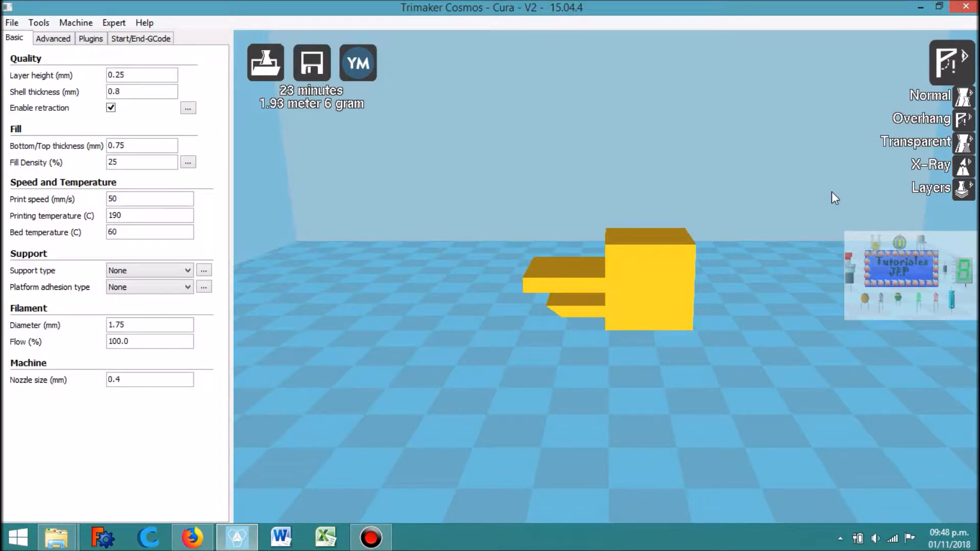
left_click(969, 121)
left_click(795, 212)
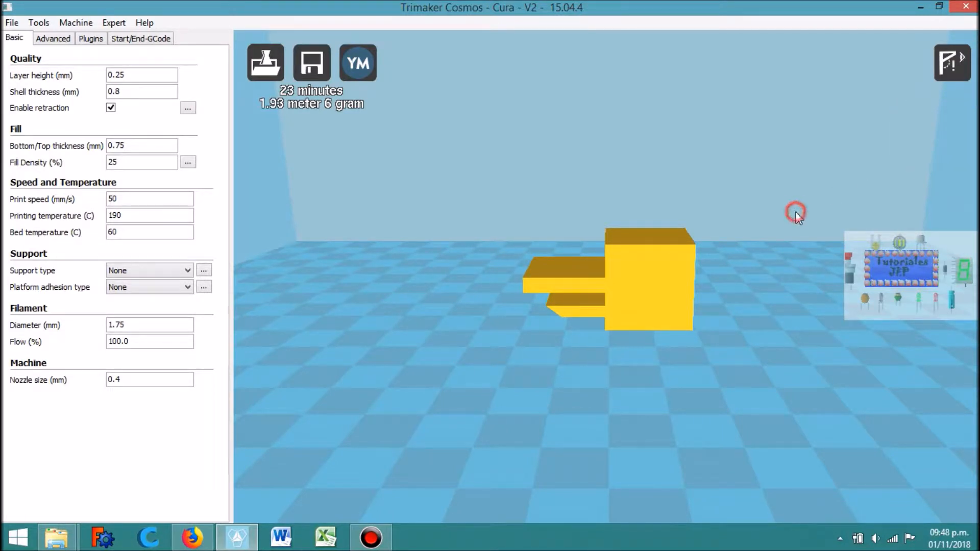
Step: Examine the undersides of the horizontal arms in Overhang view, from below and from the side
key("Down")
key("Down")
key("Down")
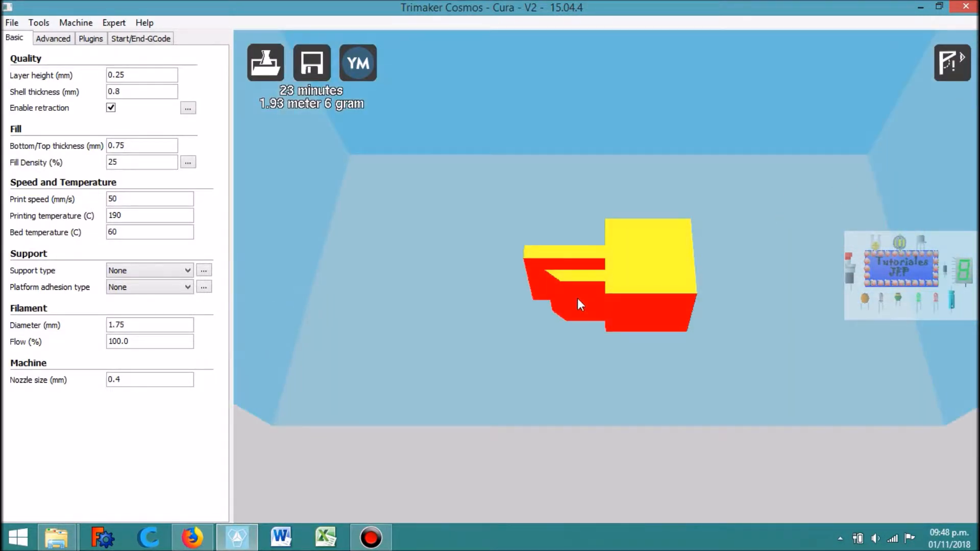
key("Up")
key("Up")
key("Up")
key("Up")
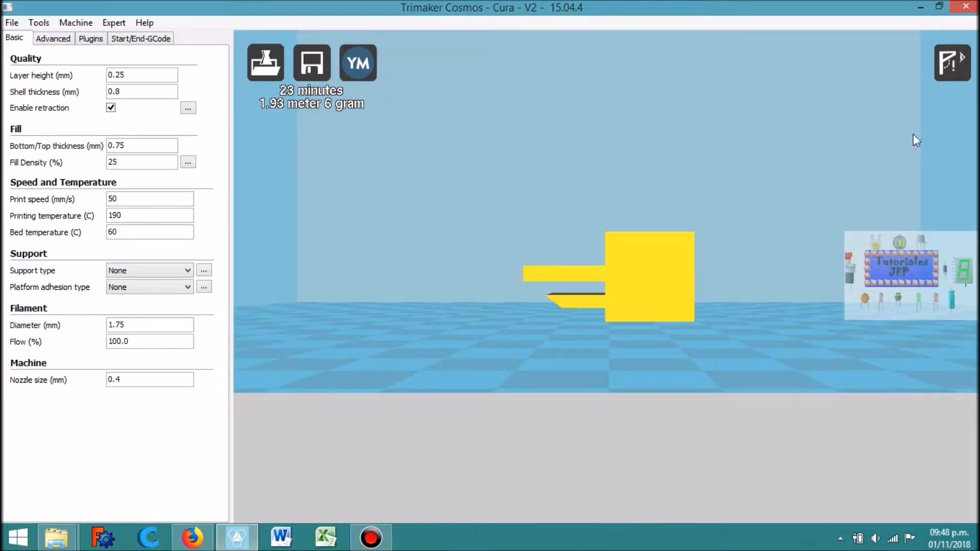
Step: Switch to Layers view and set the support type to Touching buildplate
left_click(953, 63)
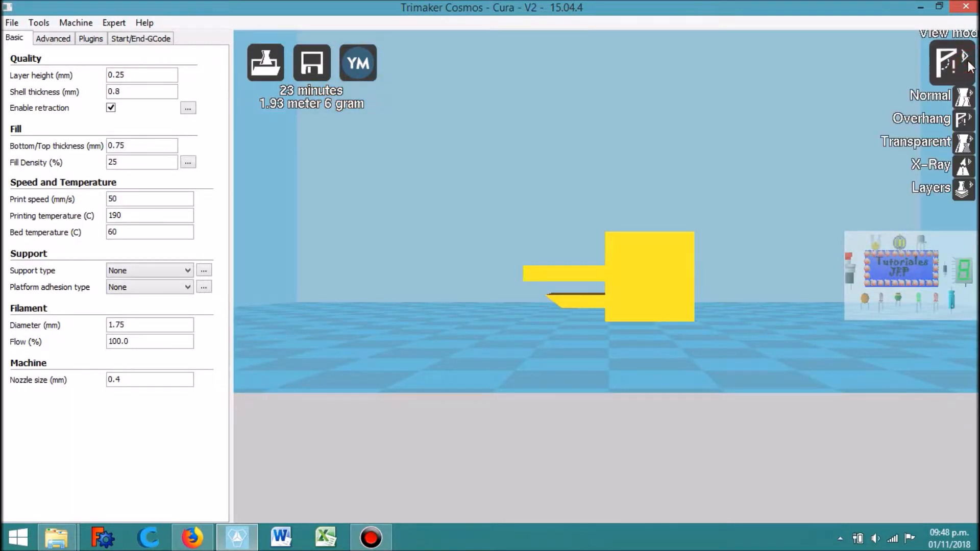
left_click(963, 188)
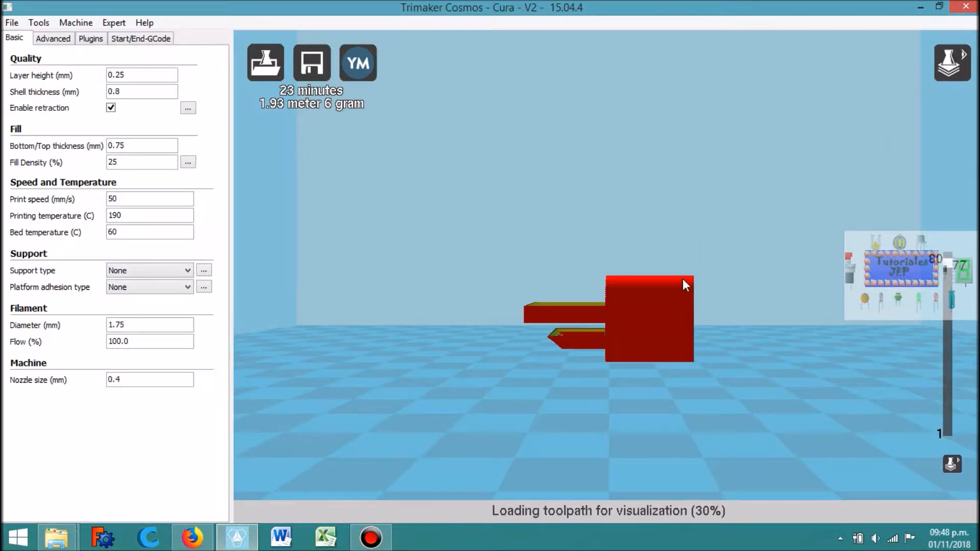
key("Up")
key("Down")
key("Up")
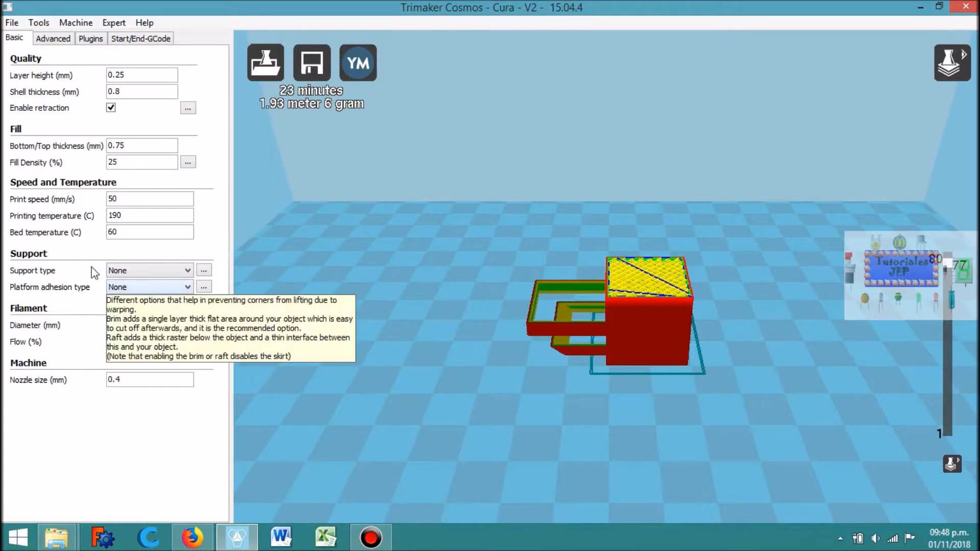
left_click(129, 270)
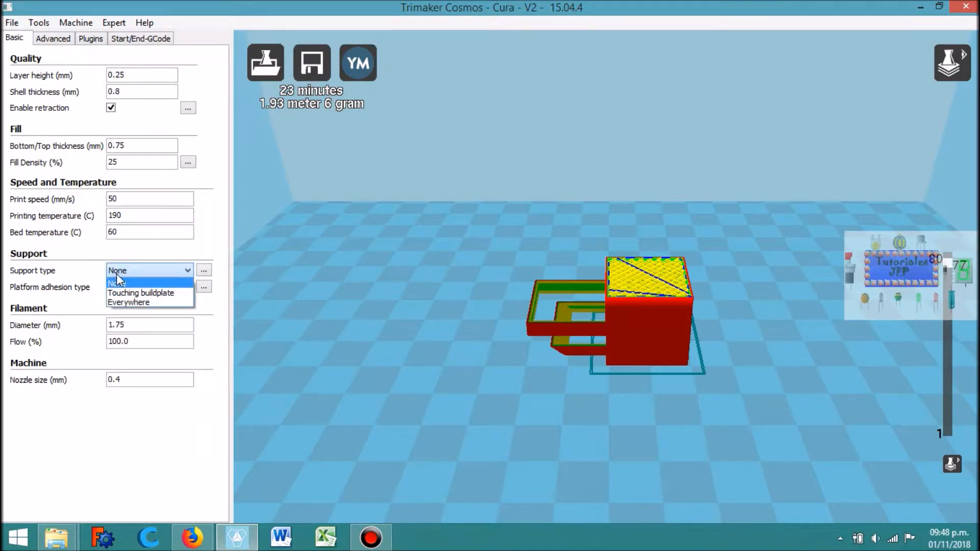
left_click(175, 293)
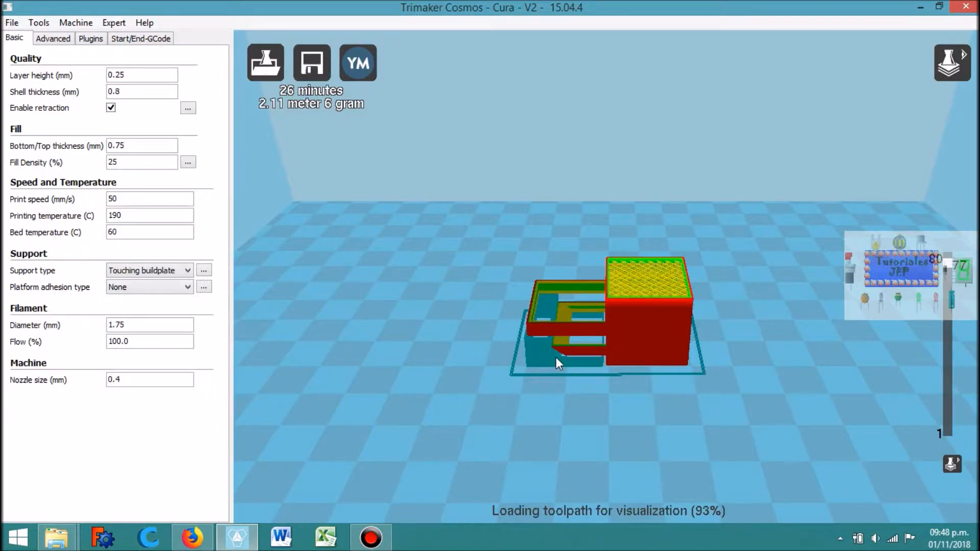
Step: Examine the buildplate supports under the arms at layers 6, 14 and 61, and from the side
scroll(567, 403, "up", 2)
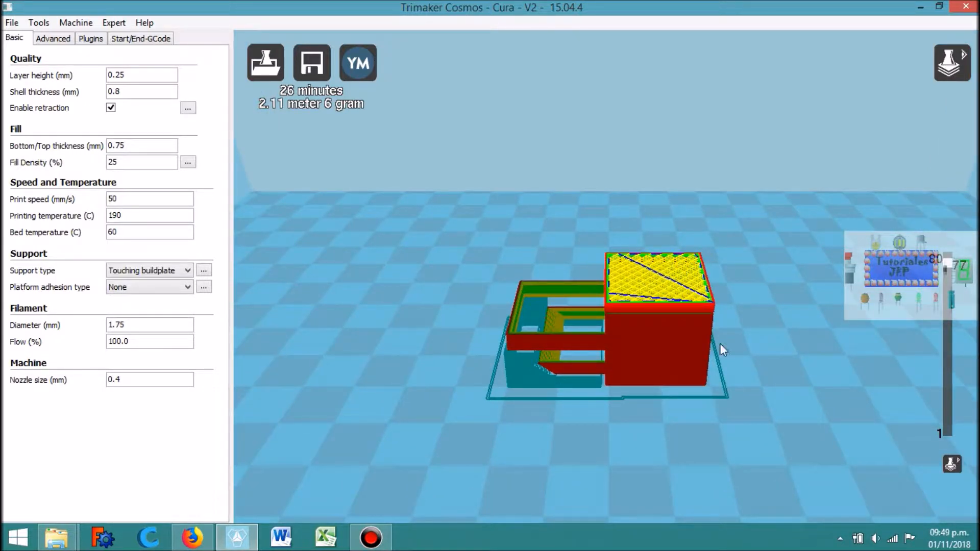
left_click_drag(947, 264, 946, 423)
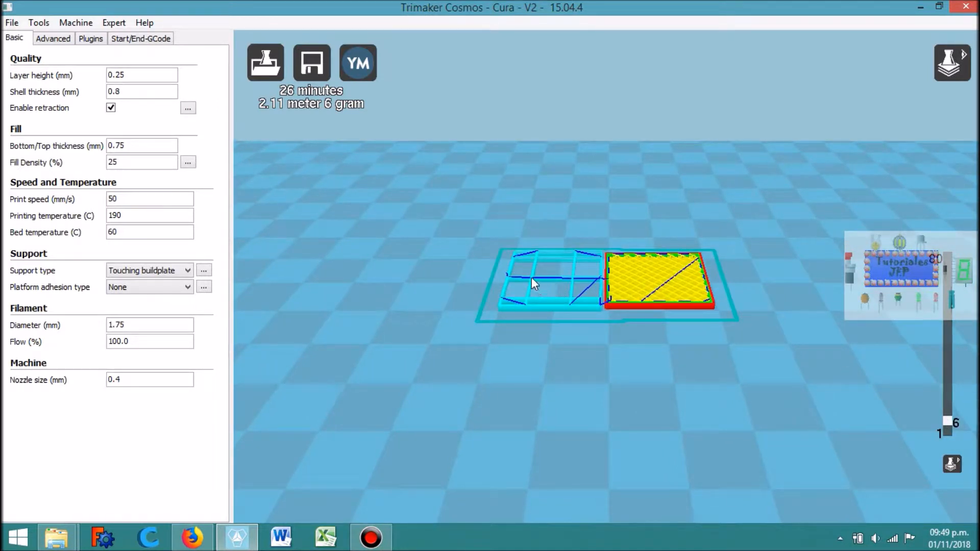
left_click_drag(949, 426, 957, 404)
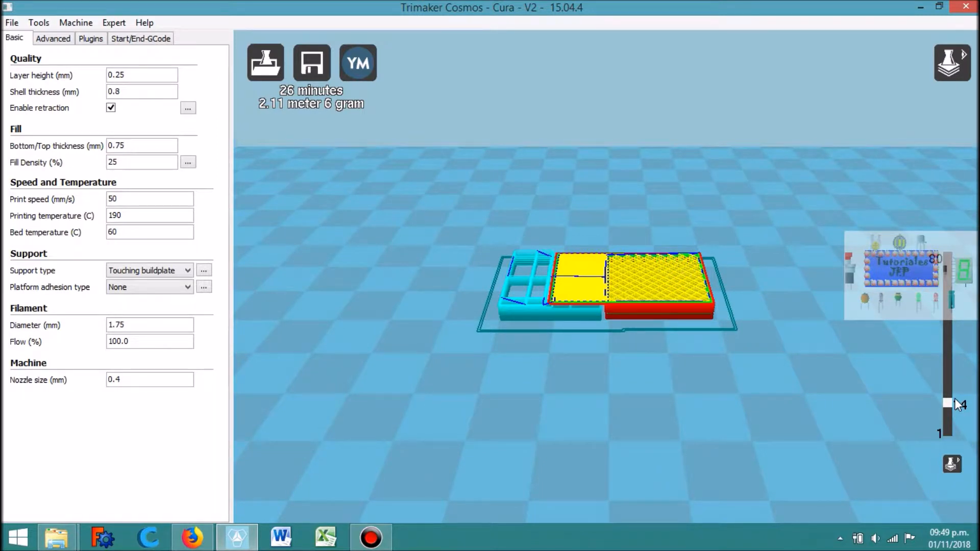
left_click_drag(959, 405, 916, 302)
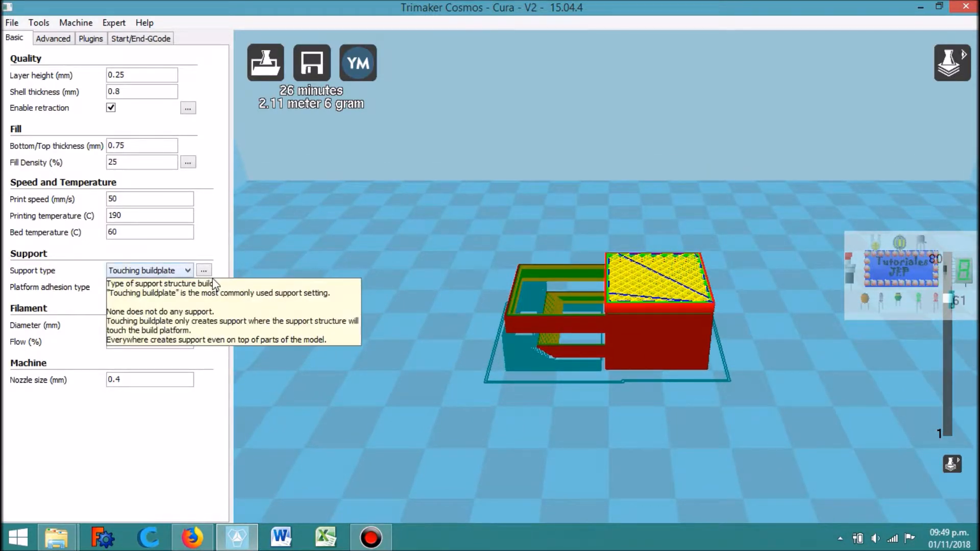
key("Down")
key("Down")
key("Down")
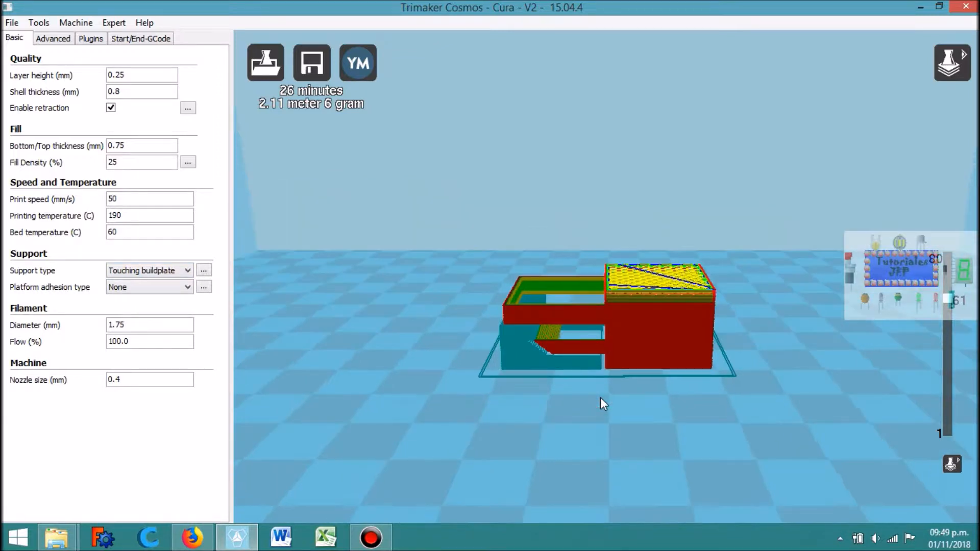
key("Up")
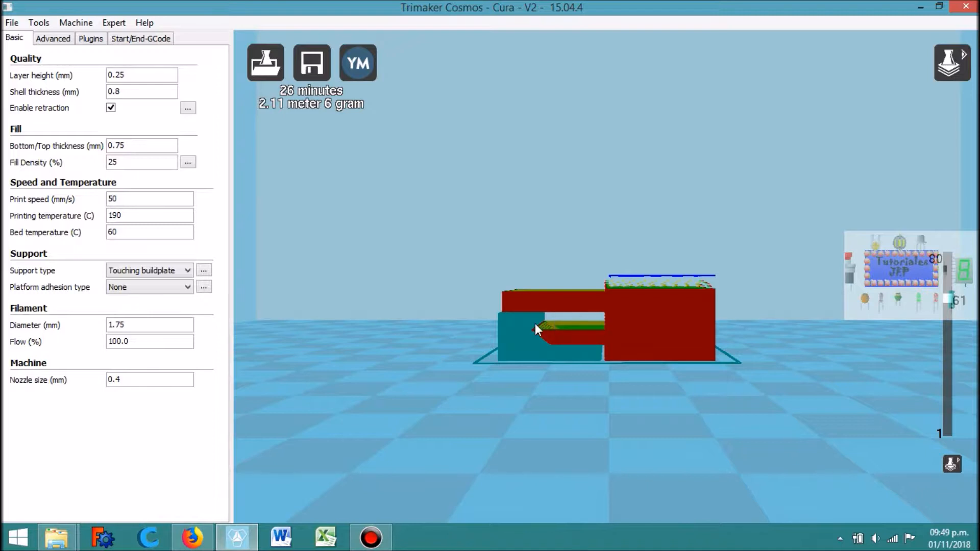
Step: Set the support type to Everywhere so supports are also generated between the arms
mouse_move(179, 284)
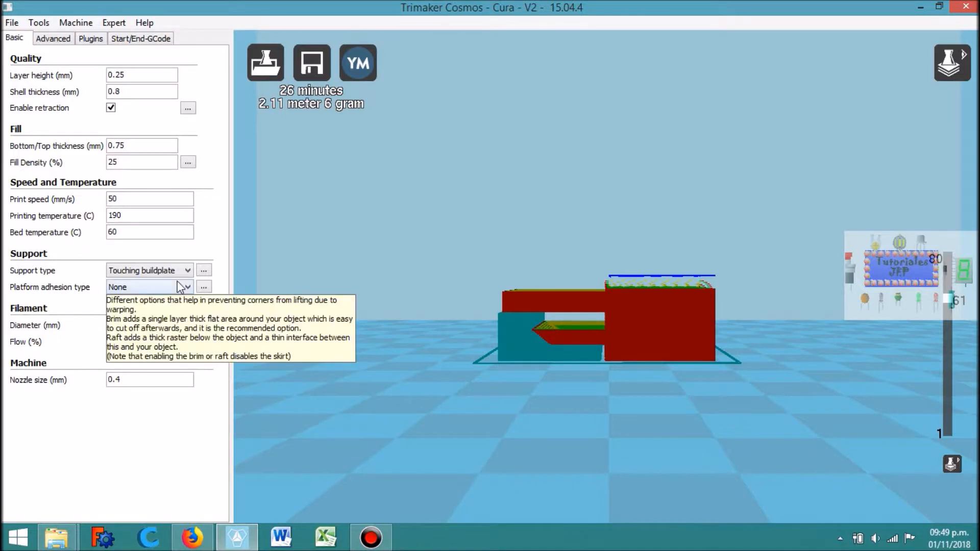
left_click(187, 270)
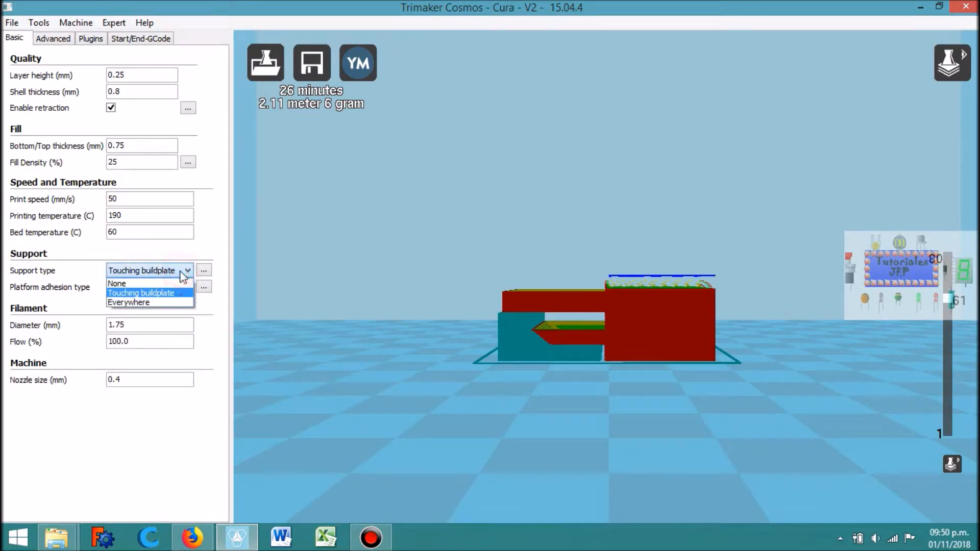
left_click(170, 303)
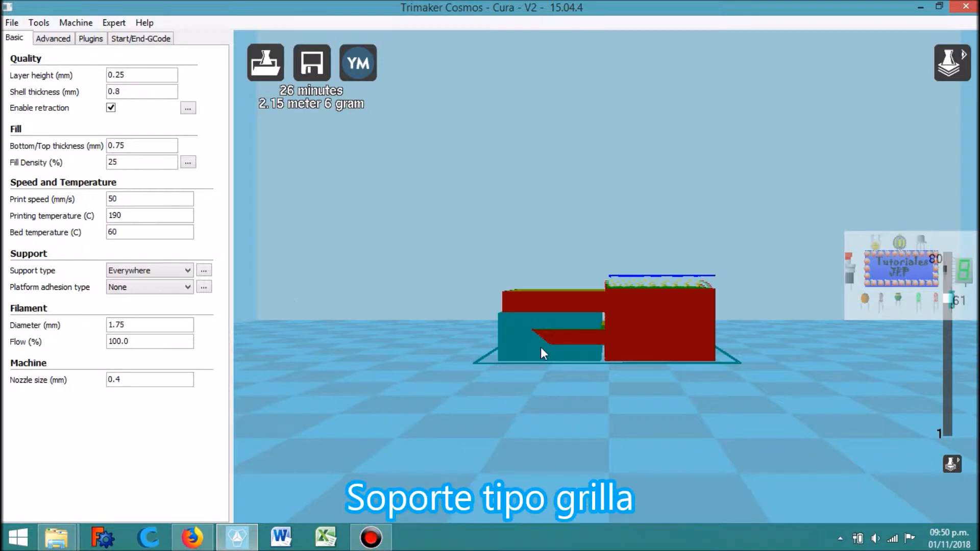
Step: Review the expert support settings, keep Grid as the structure type, and inspect the support pattern at layer 32
left_click(204, 271)
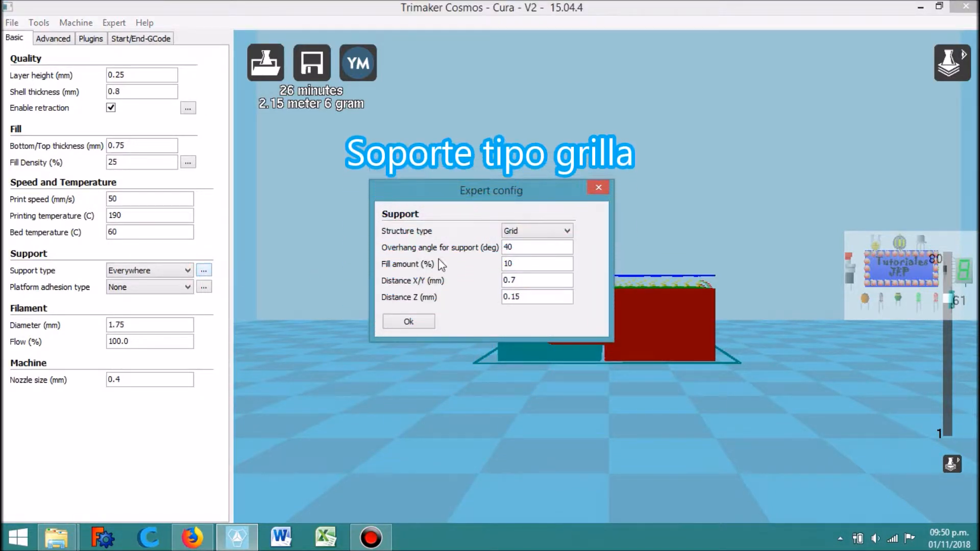
left_click(559, 230)
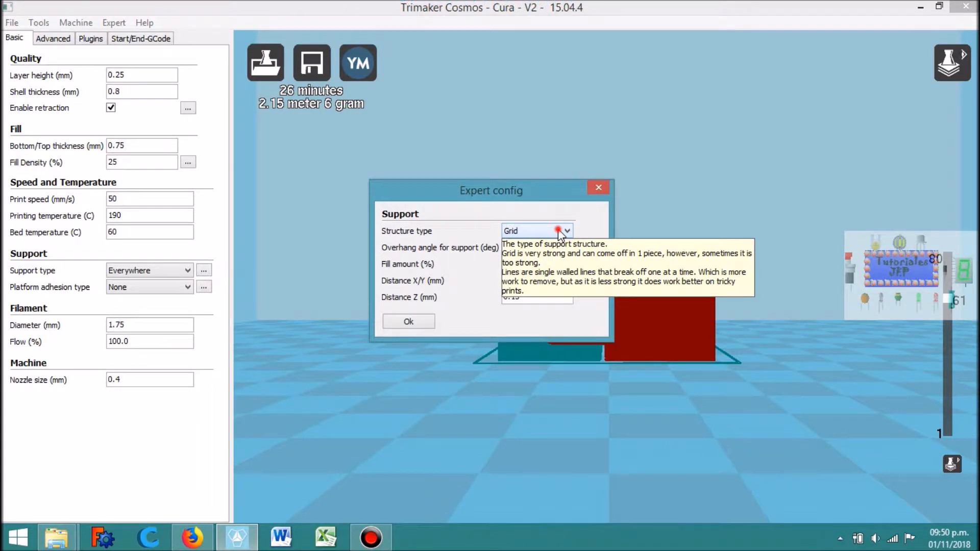
left_click(560, 233)
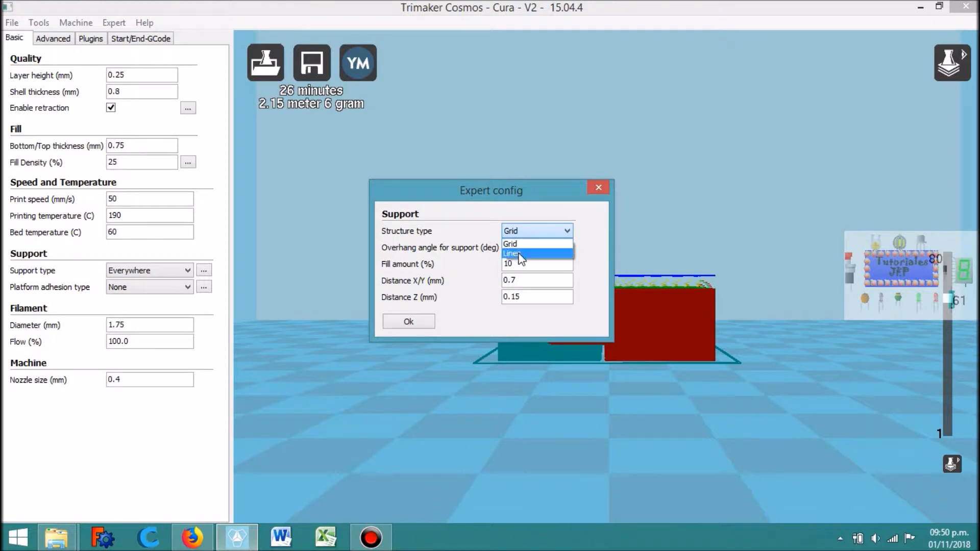
left_click(538, 244)
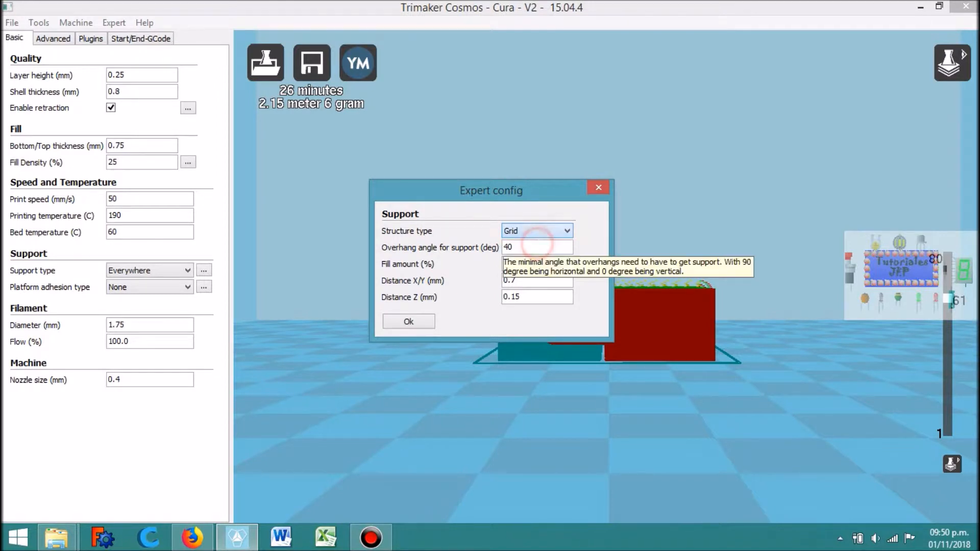
left_click(636, 226)
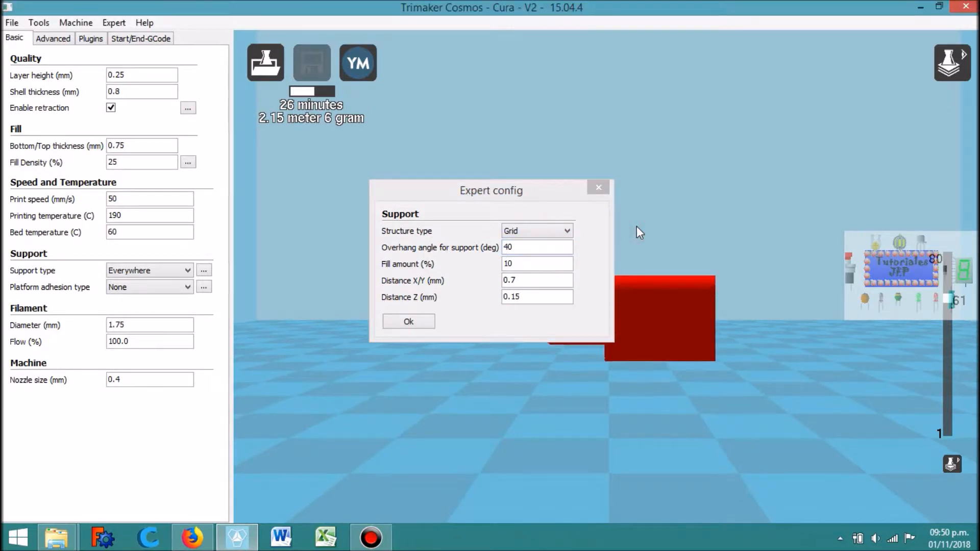
left_click(406, 322)
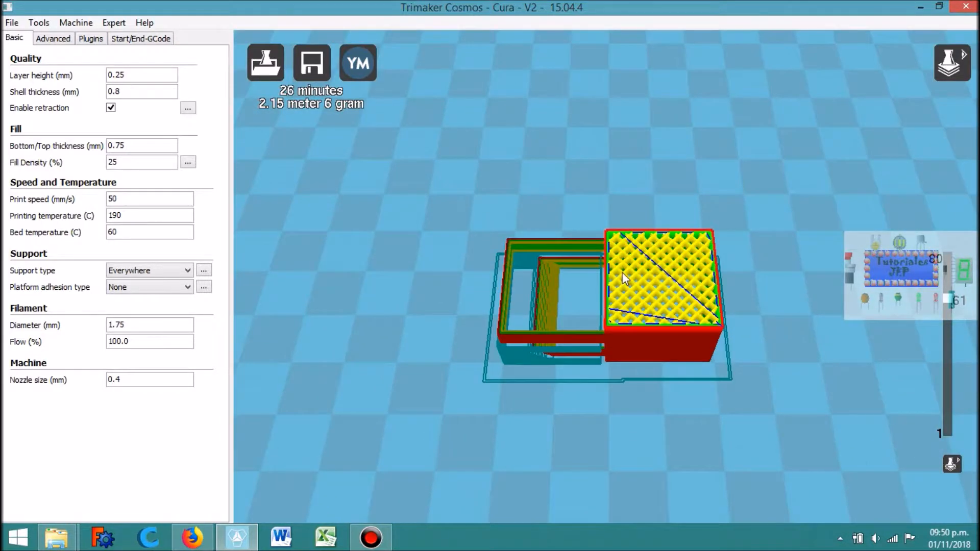
left_click_drag(949, 298, 948, 362)
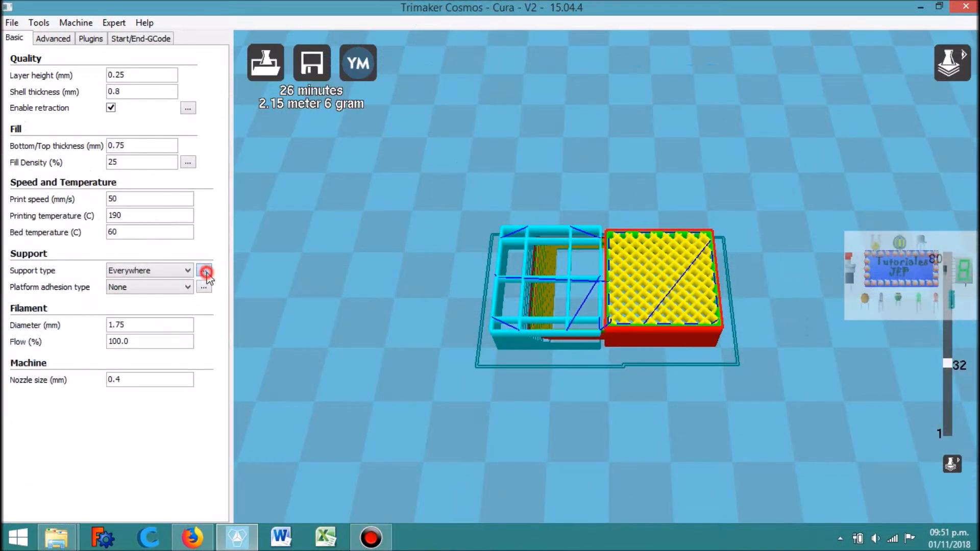
Step: Set the support structure type to Lines and inspect the line pattern at layers 10 and 6
left_click(205, 271)
left_click(536, 232)
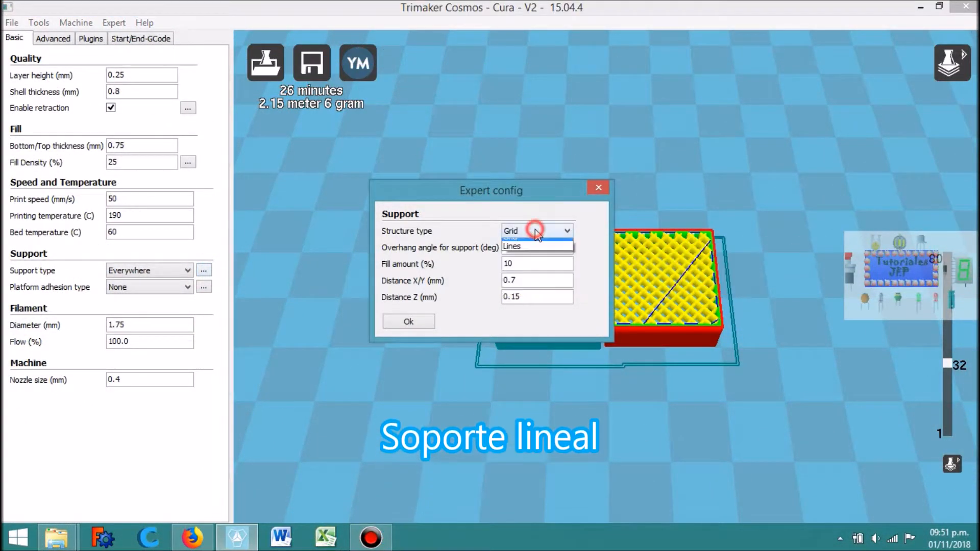
left_click(537, 246)
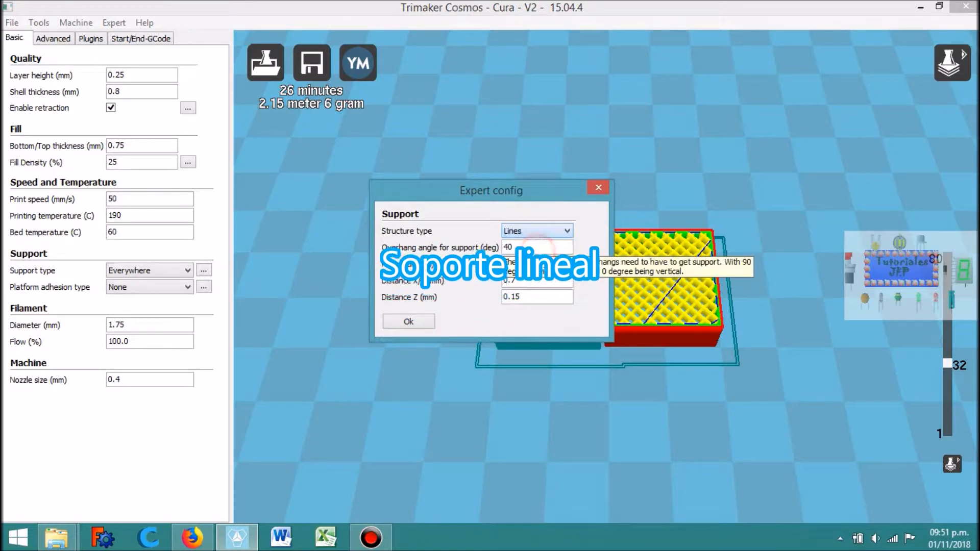
left_click(417, 321)
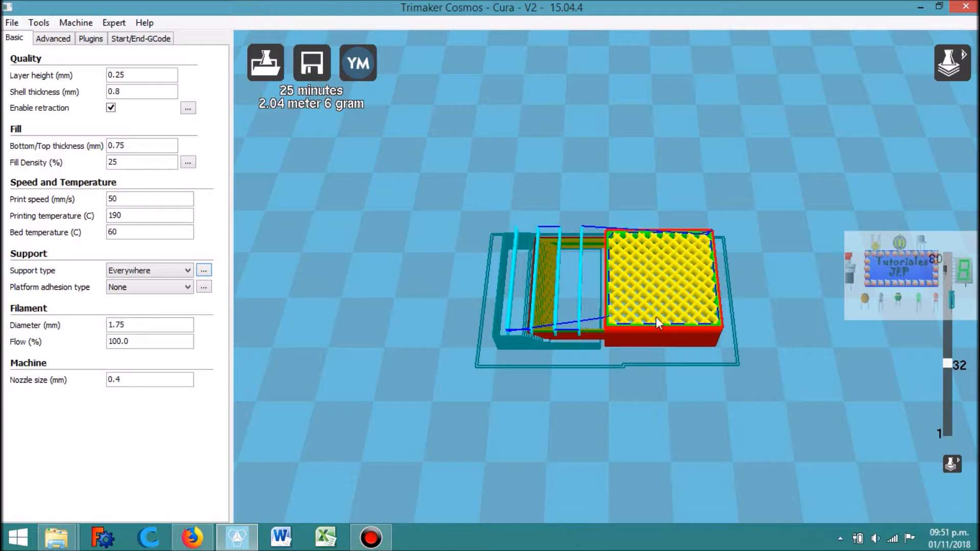
left_click_drag(938, 365, 949, 413)
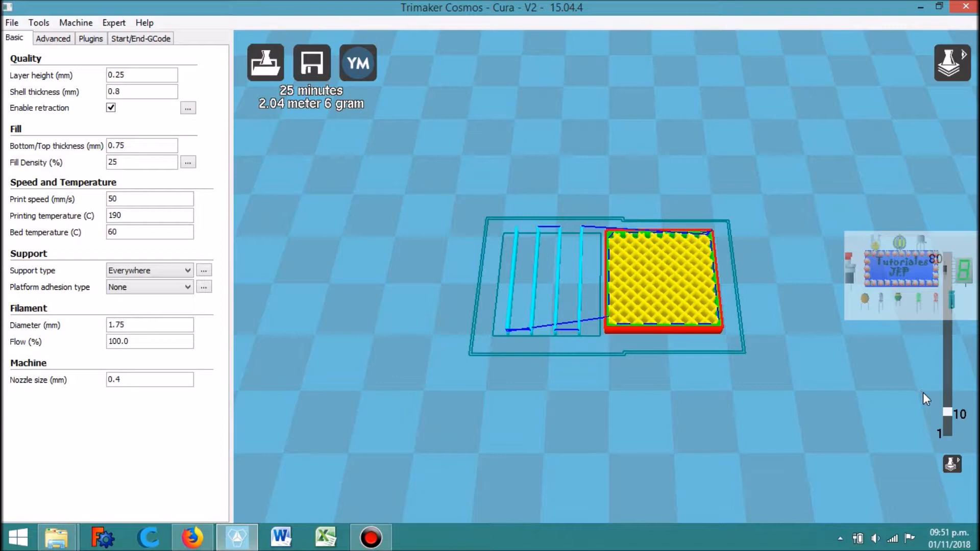
mouse_move(948, 416)
left_mouse_down()
mouse_move(951, 394)
mouse_move(949, 424)
left_mouse_up()
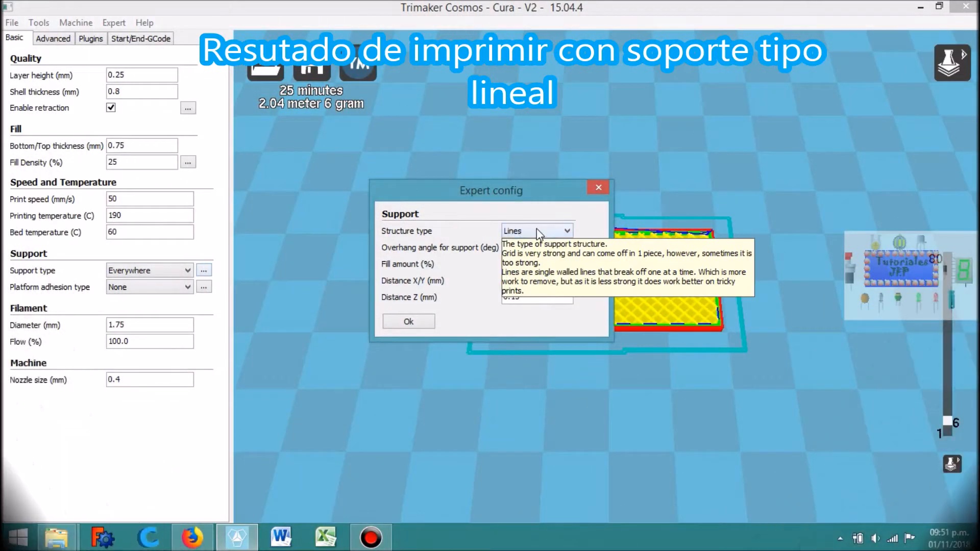
Step: Set the support structure type back to Grid and check the layers at 38 and down to 1
left_click(537, 230)
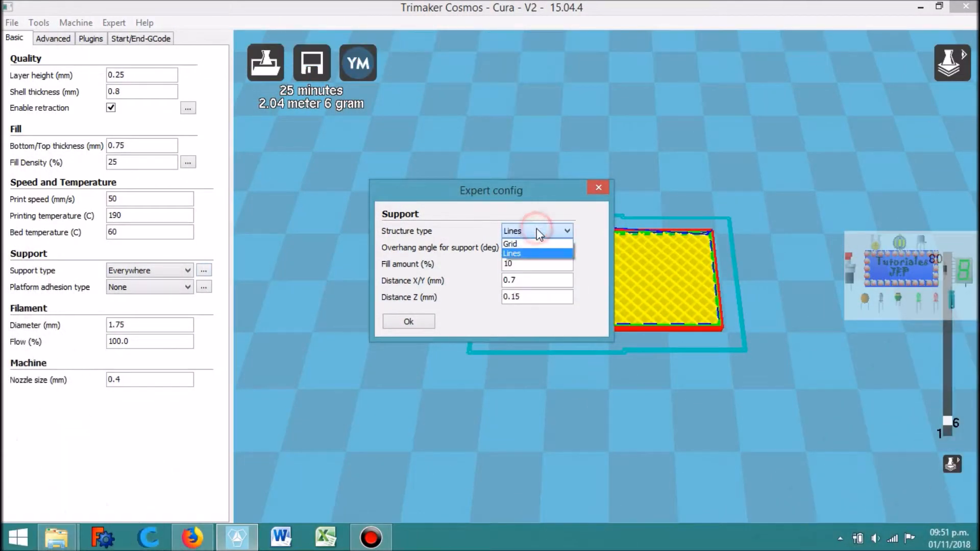
left_click(540, 243)
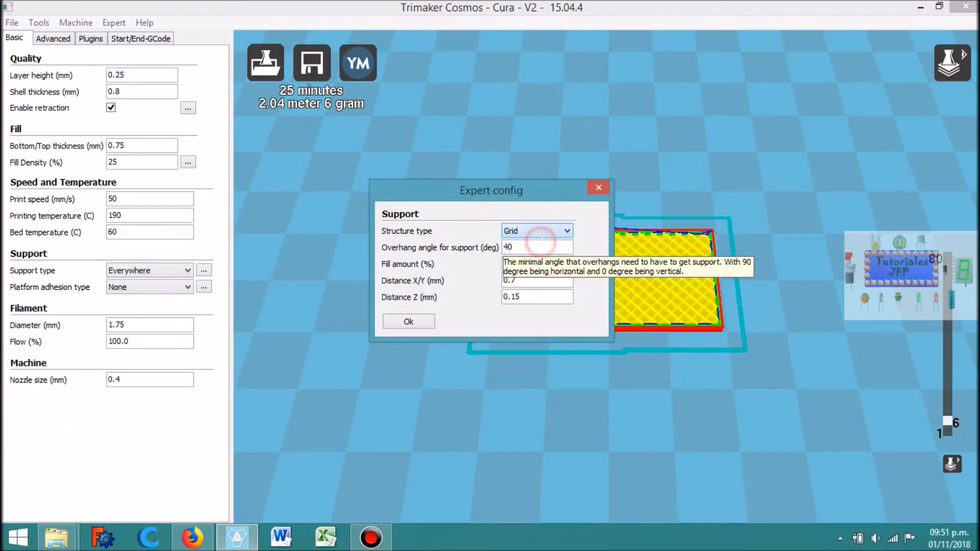
left_click(431, 323)
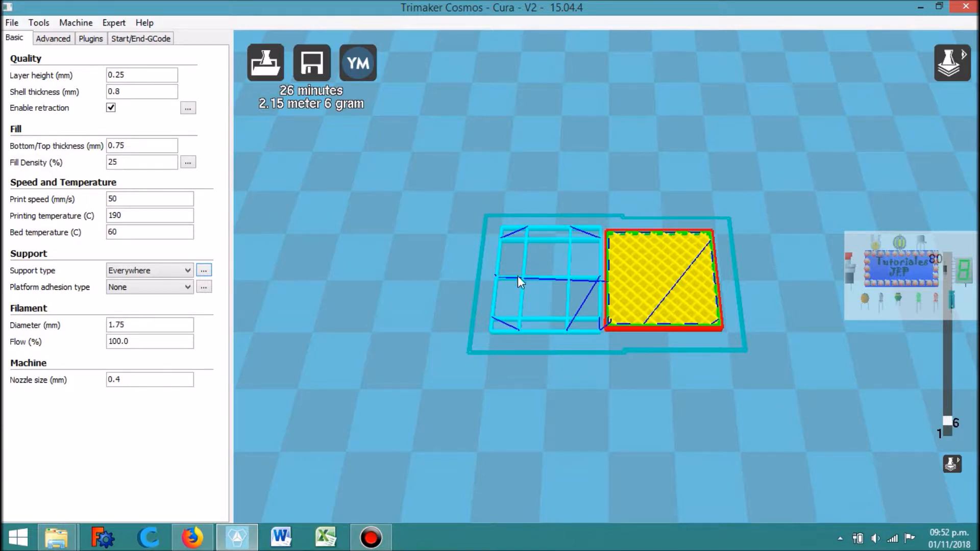
left_click_drag(950, 422, 961, 348)
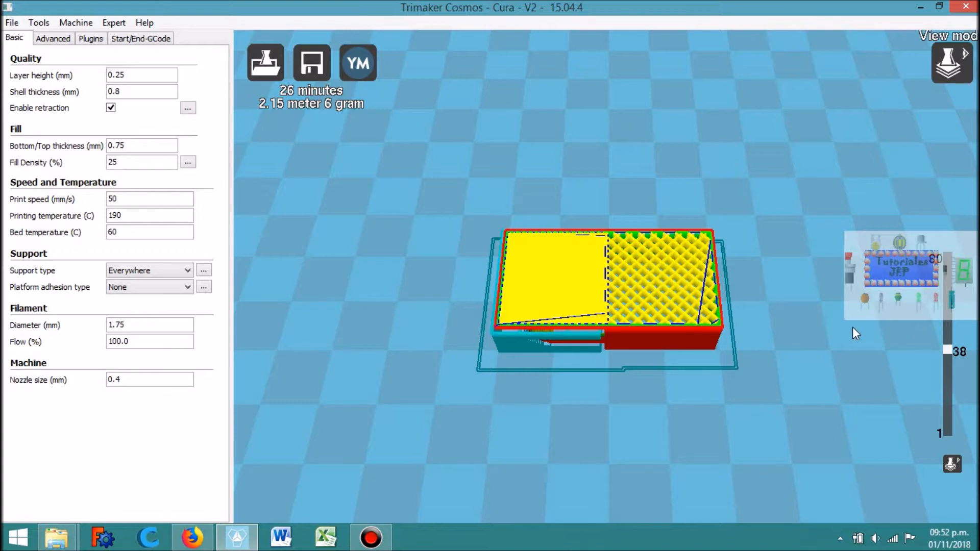
left_click_drag(947, 350, 943, 437)
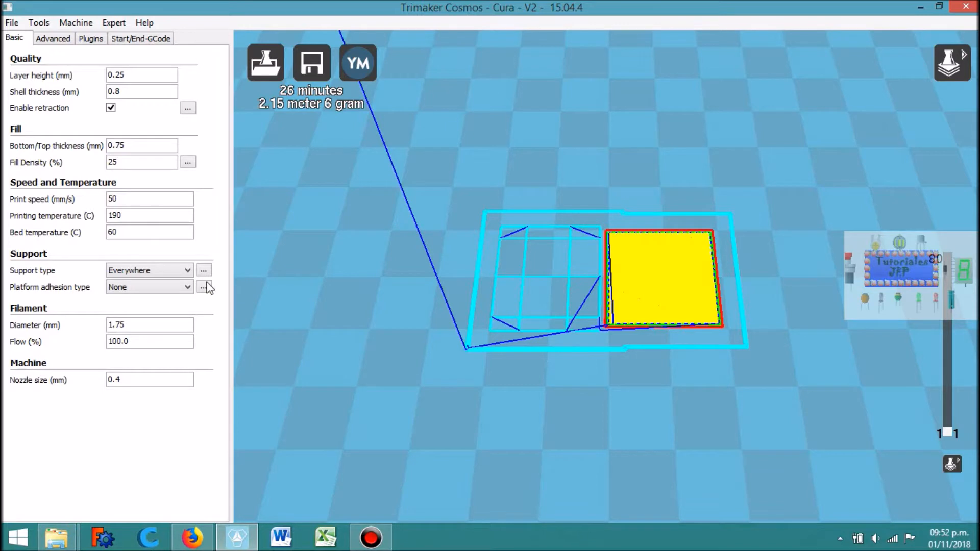
Step: Set the platform adhesion type to Brim and examine the brim around the part on layer 1
left_click(144, 287)
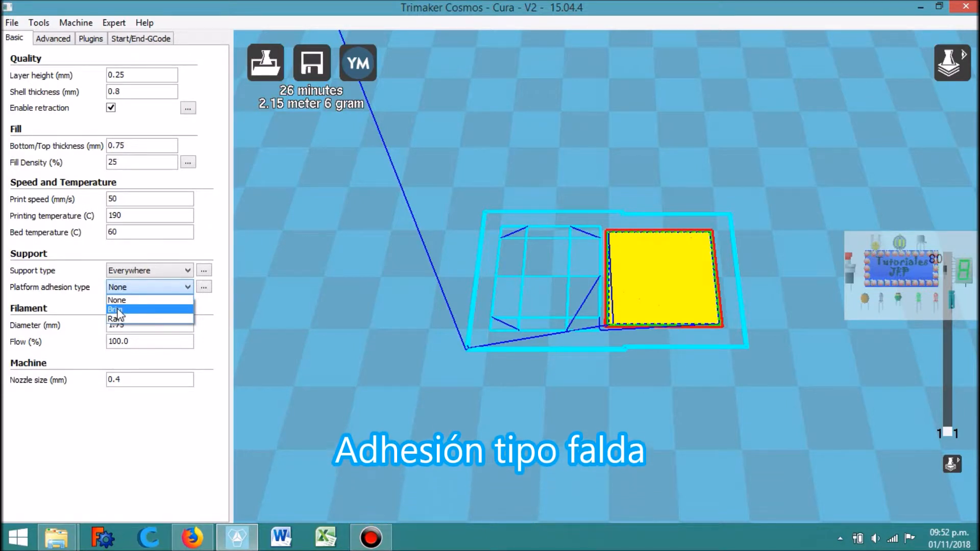
left_click(125, 310)
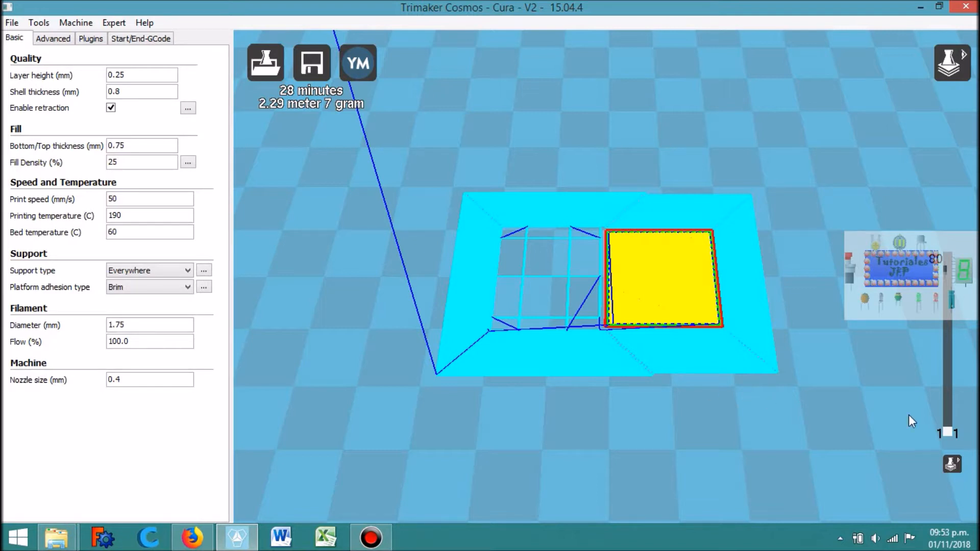
left_click(946, 432)
left_click_drag(947, 431, 951, 437)
scroll(486, 308, "up", 2)
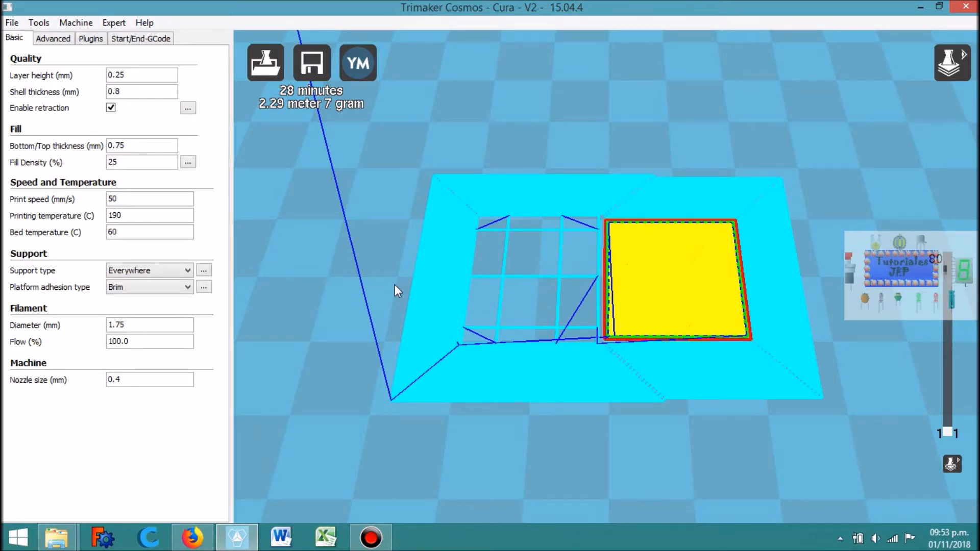
Step: Set the platform adhesion type to Raft and inspect its layers from 1 through 4 and up to 78
left_click(188, 288)
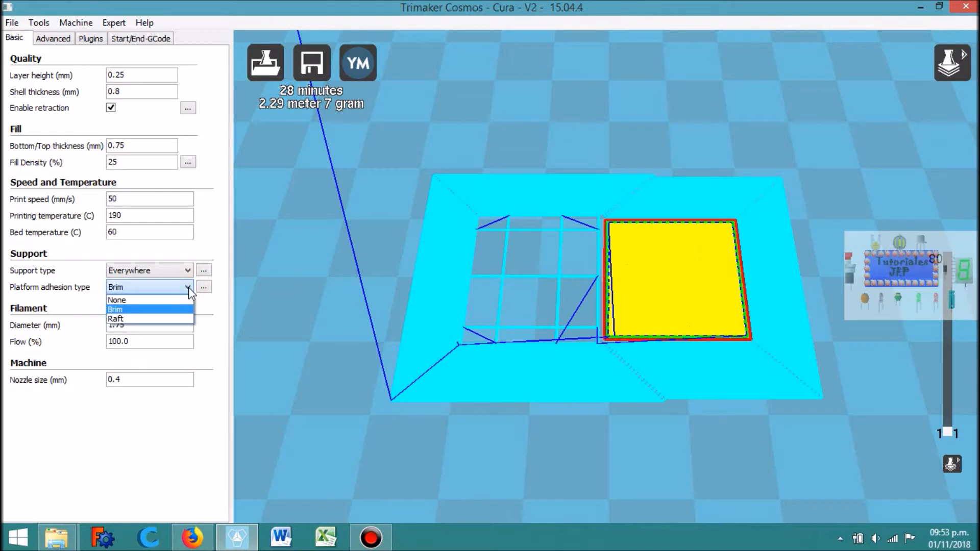
left_click(118, 320)
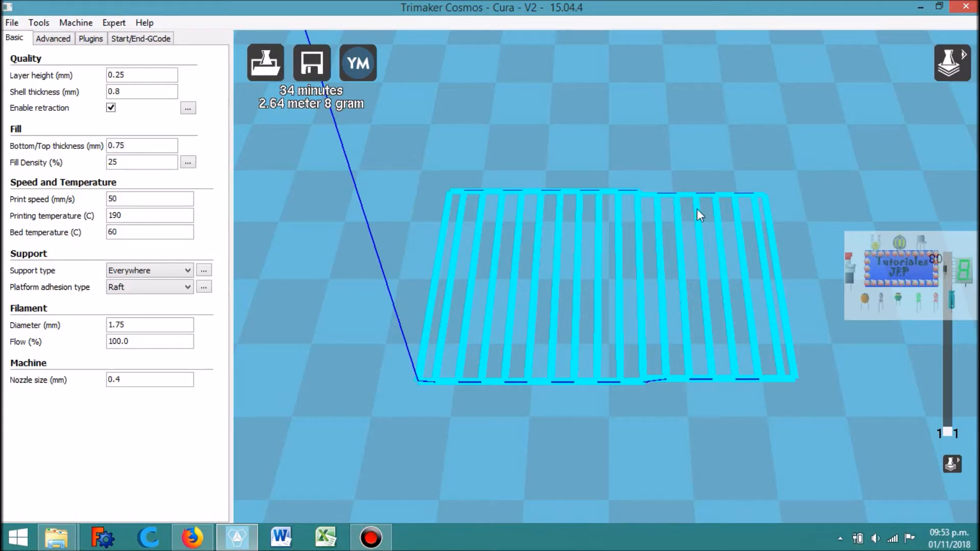
left_click(951, 433)
left_click_drag(951, 433, 953, 431)
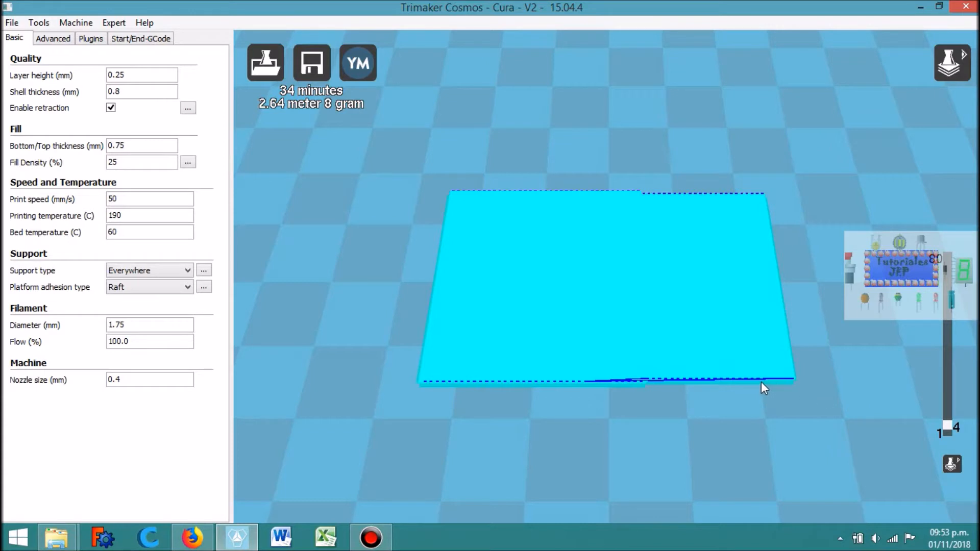
mouse_move(128, 75)
left_click_drag(948, 425, 947, 259)
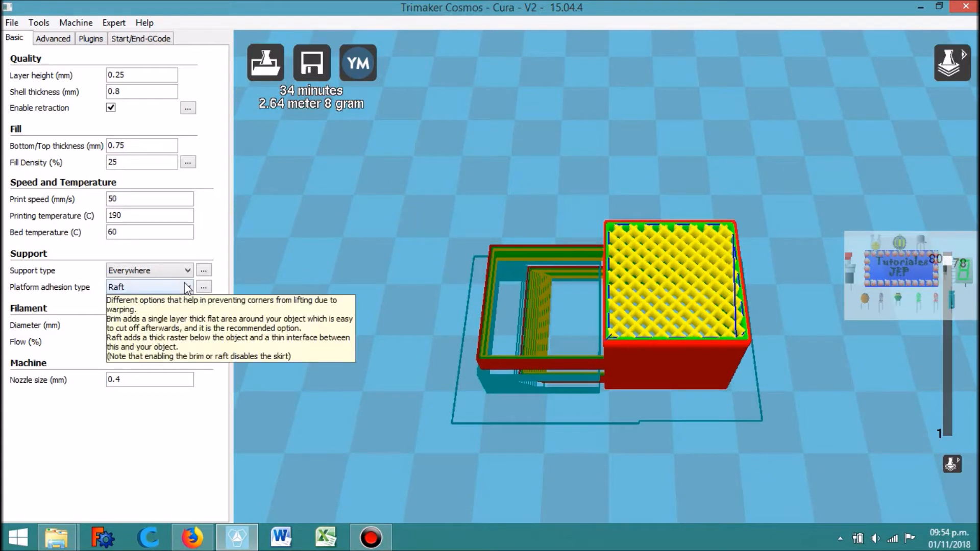
Step: Change the platform adhesion type from Raft back to Brim
left_click(161, 286)
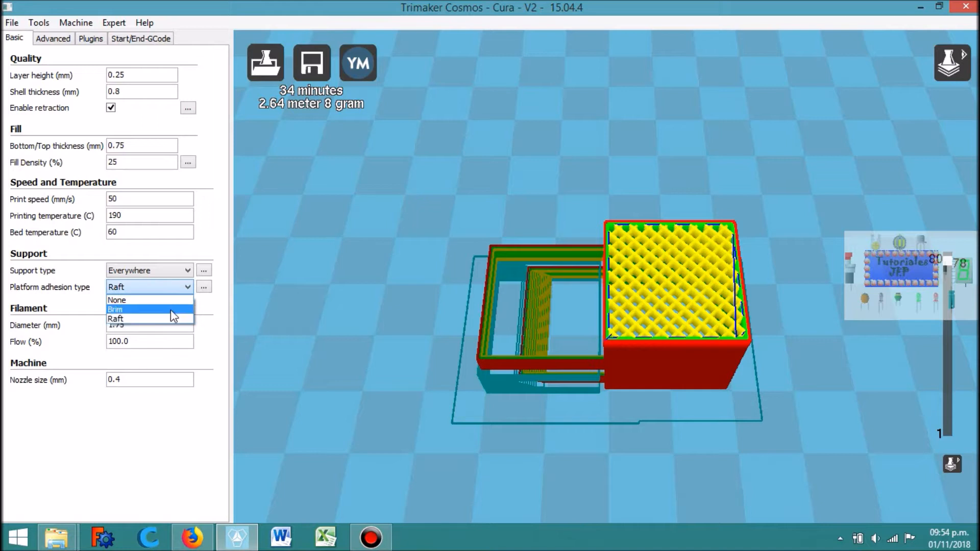
left_click(171, 310)
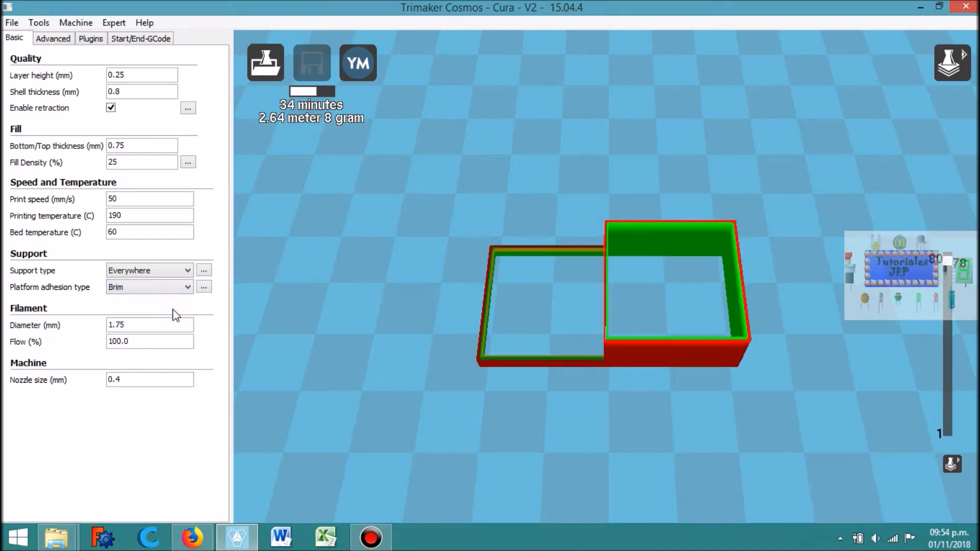
Step: Switch the platform adhesion type to Raft and back to Brim
left_click(190, 286)
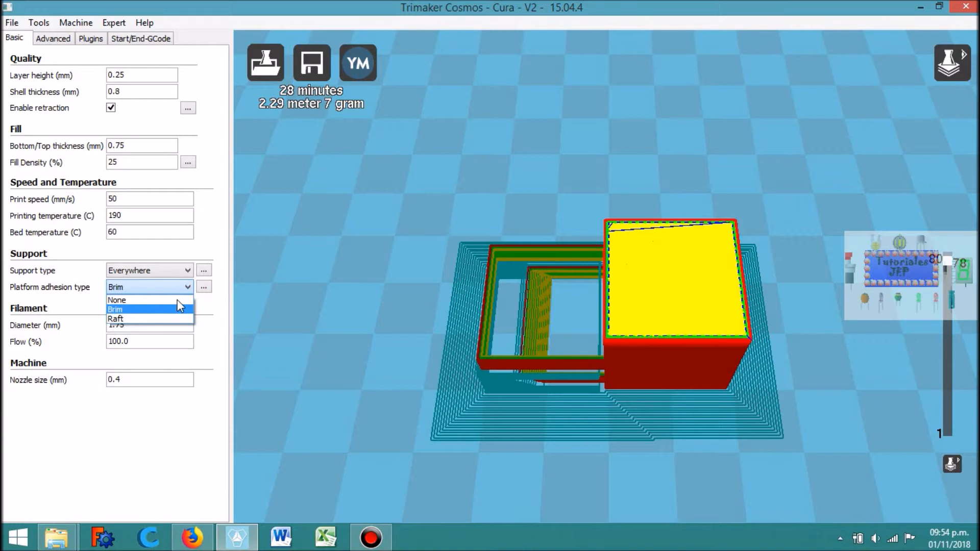
left_click(161, 318)
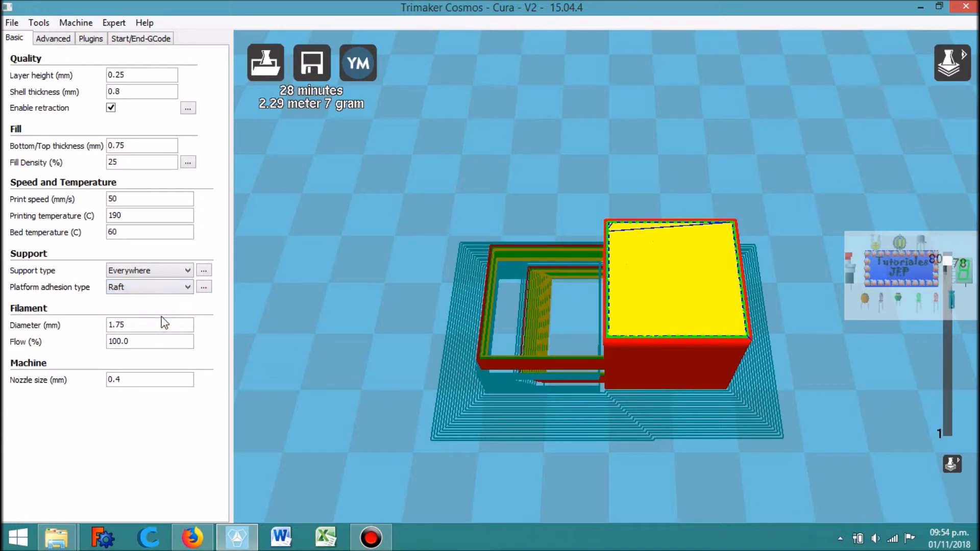
left_click(188, 287)
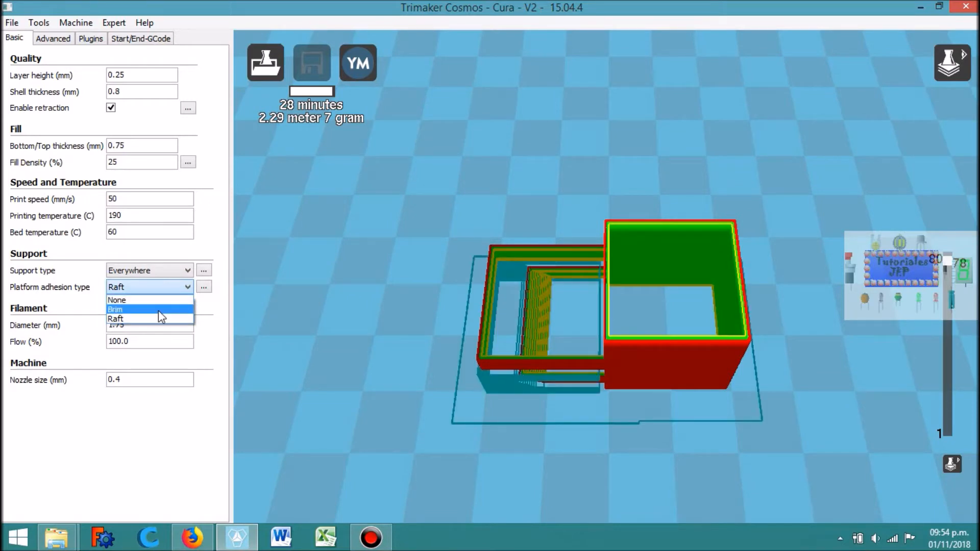
left_click(158, 309)
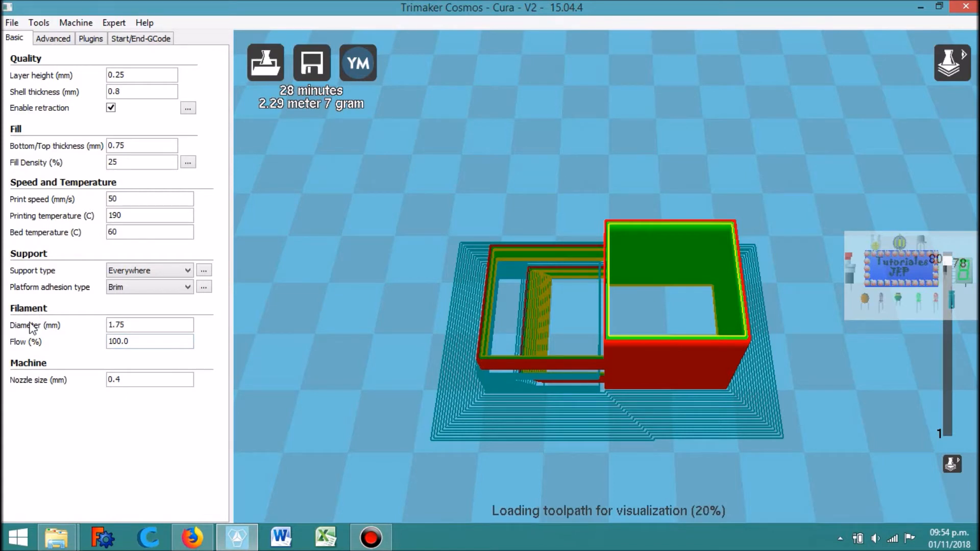
mouse_move(23, 329)
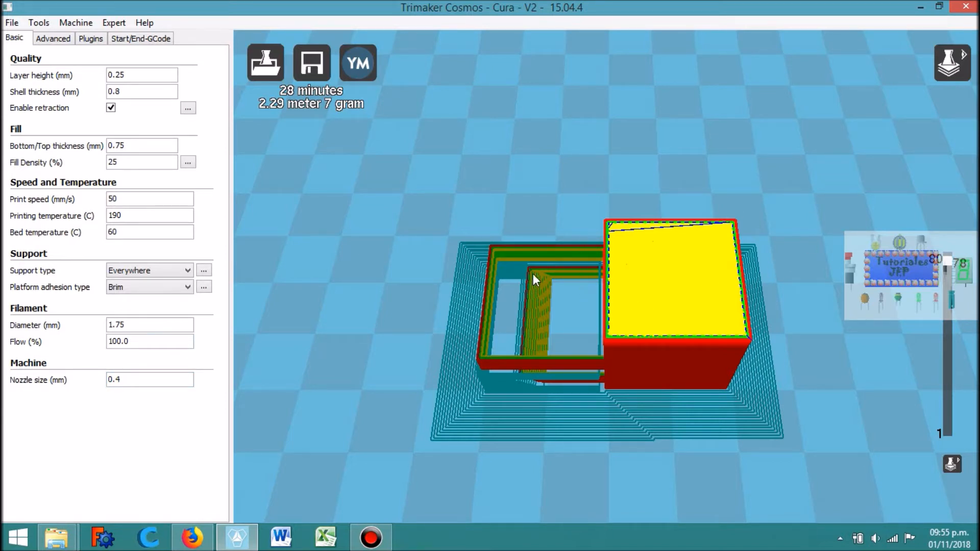
Step: Change the view mode from Layers to Normal to show the solid part on the build platform
left_click(966, 69)
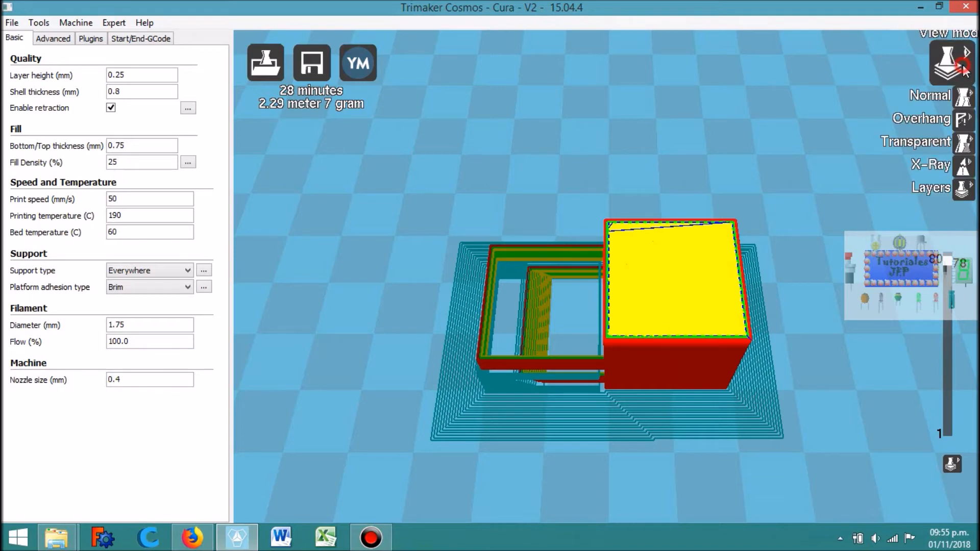
left_click(965, 100)
scroll(667, 321, "up", 2)
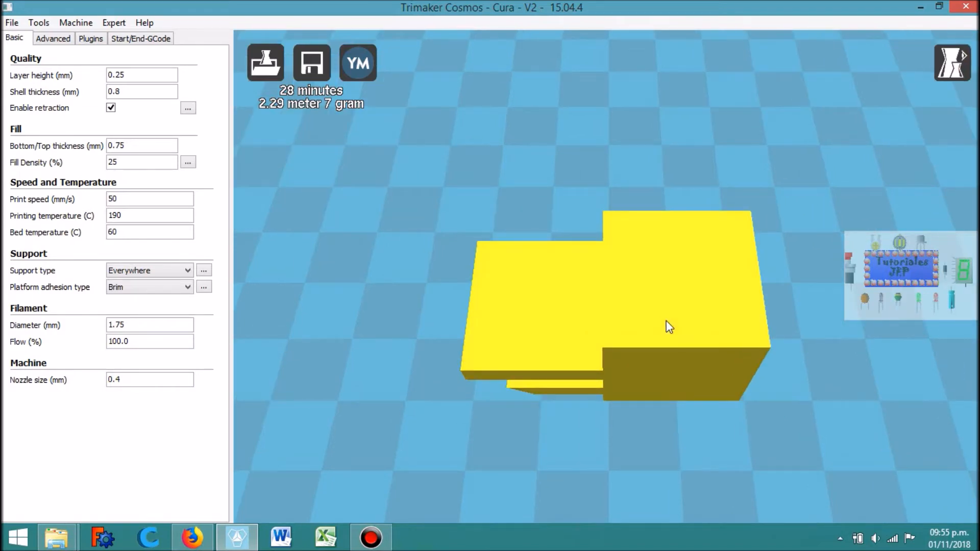
scroll(667, 321, "down", 5)
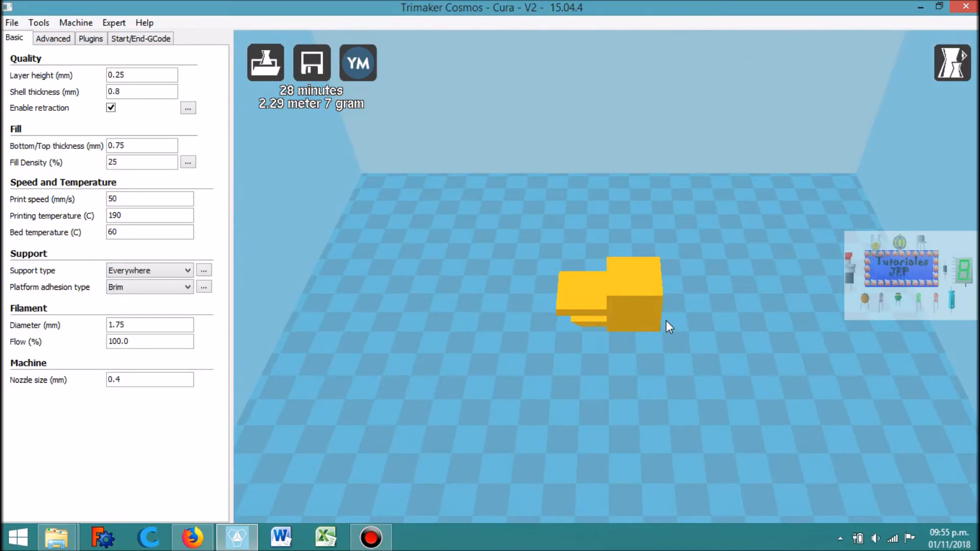
key("Down")
key("Down")
key("Down")
key("Up")
key("Up")
key("Up")
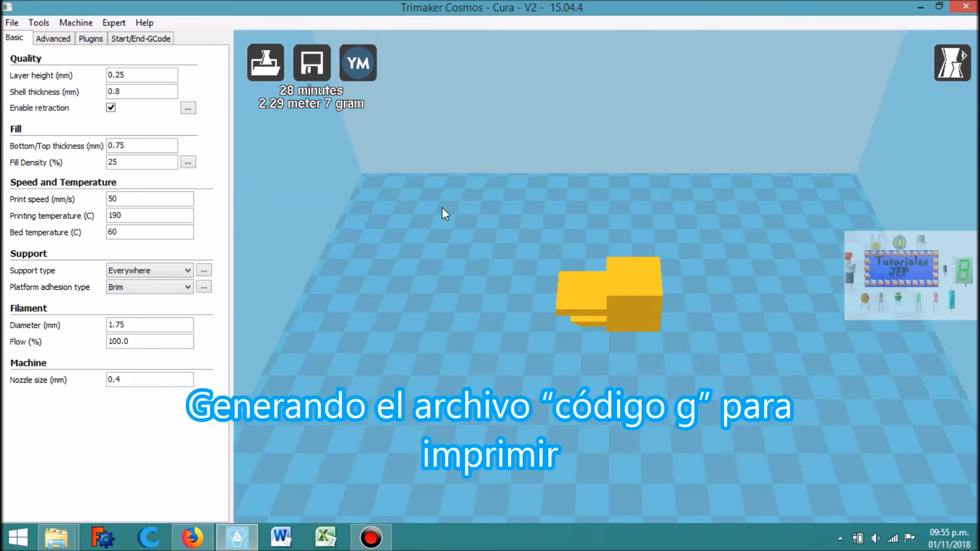
Step: Save the sliced part's toolpath as "prueba soporte ema.gcode" in the "capacitacion impresion 3d" folder
left_click(21, 23)
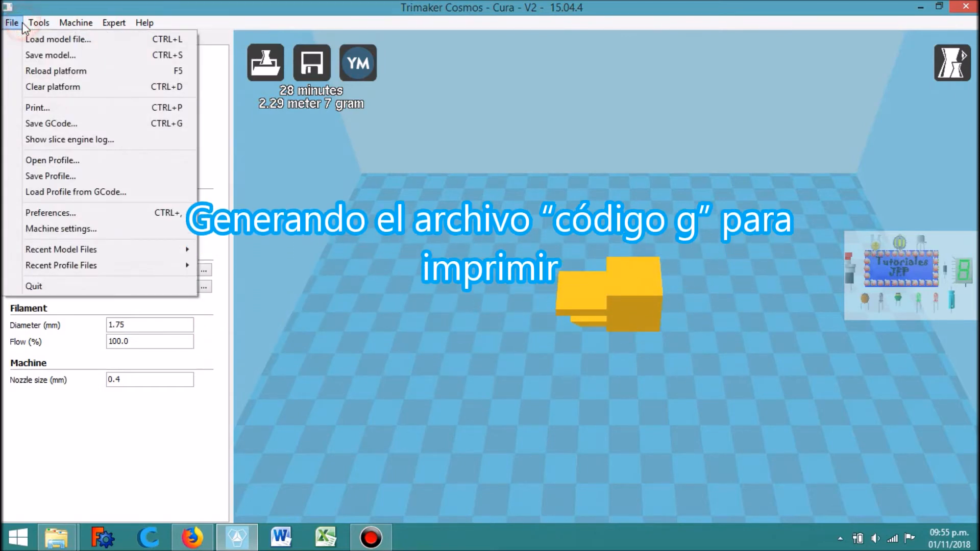
left_click(40, 110)
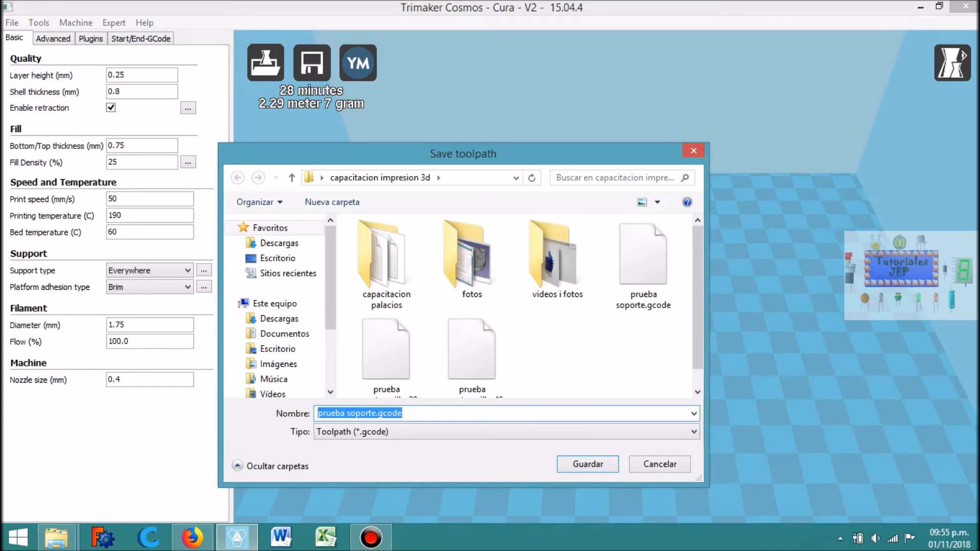
left_click(374, 414)
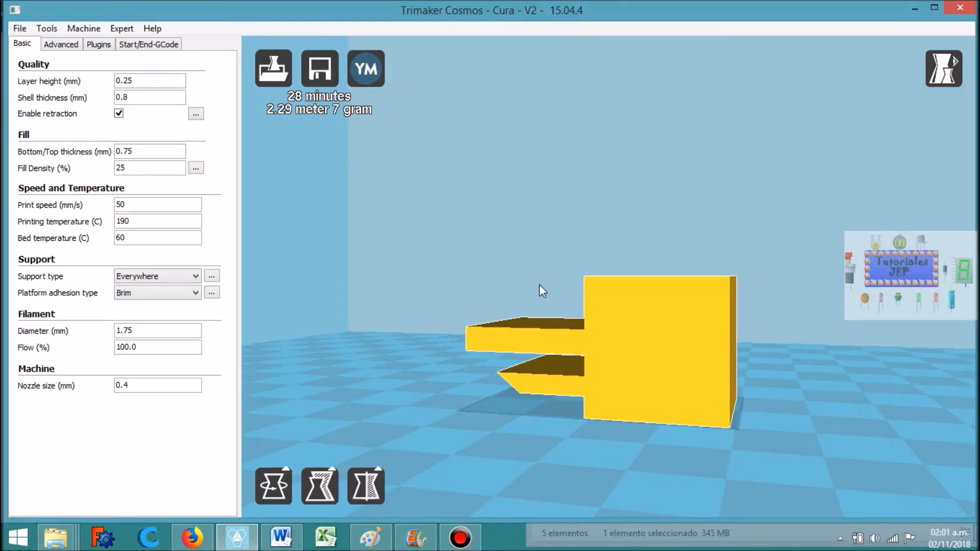
Step: Load "prueba soporte ema.gcode" from the "capacitacion impresion 3d" folder and check its toolpath at the top layer, 81
scroll(589, 297, "up", 1)
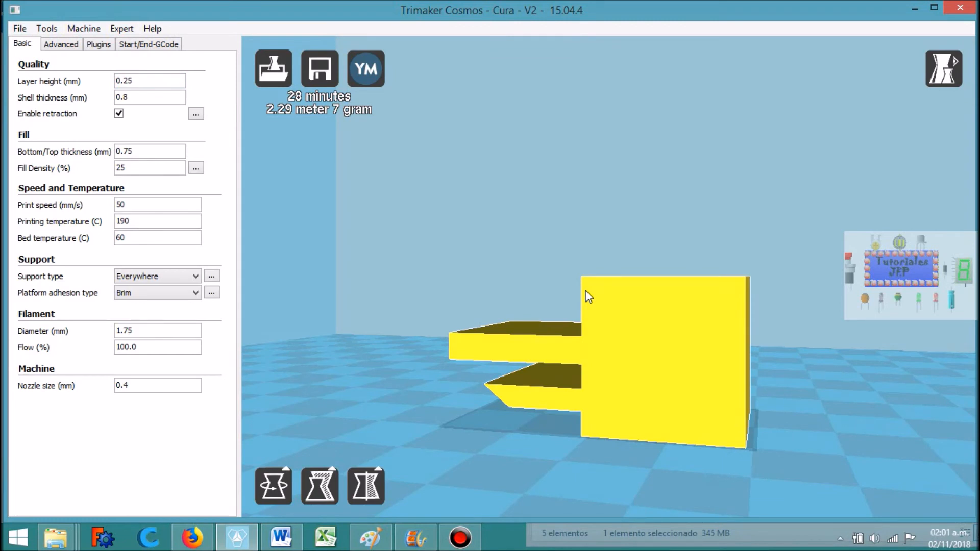
scroll(505, 255, "down", 3)
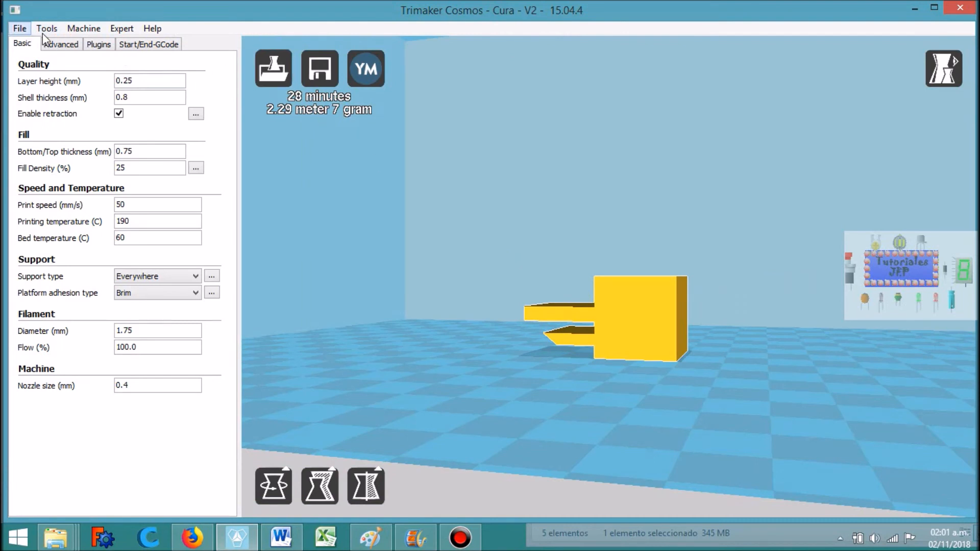
left_click(266, 65)
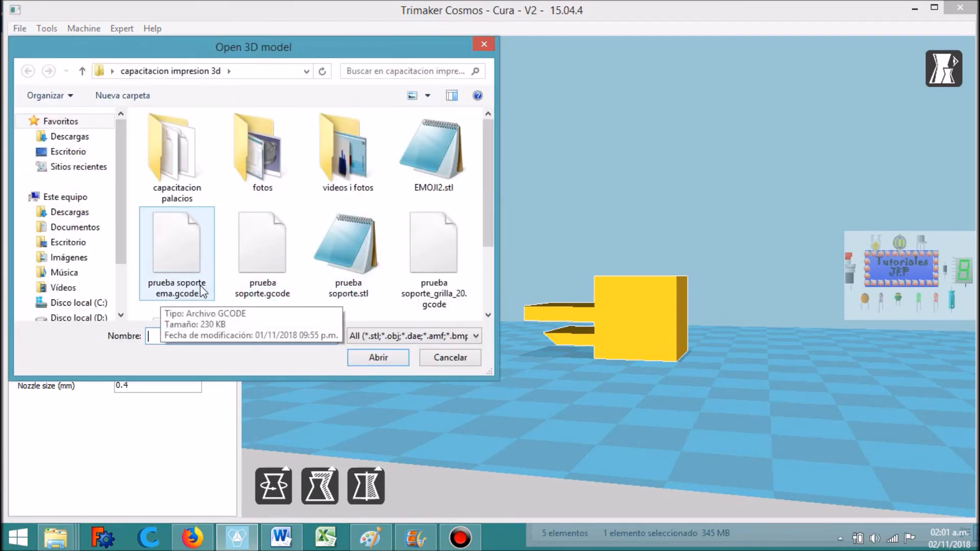
left_click(185, 298)
left_click(375, 358)
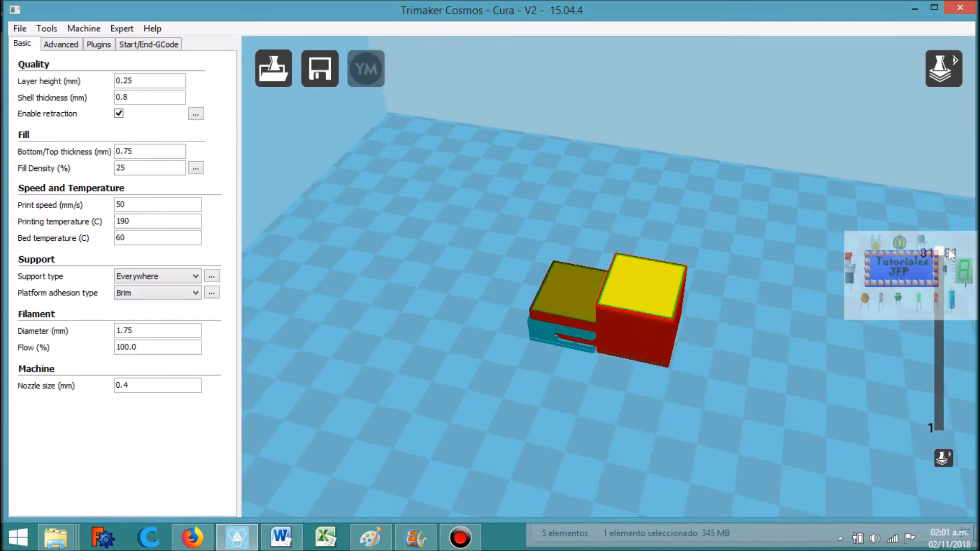
mouse_move(942, 250)
left_mouse_down()
mouse_move(942, 439)
mouse_move(945, 251)
left_mouse_up()
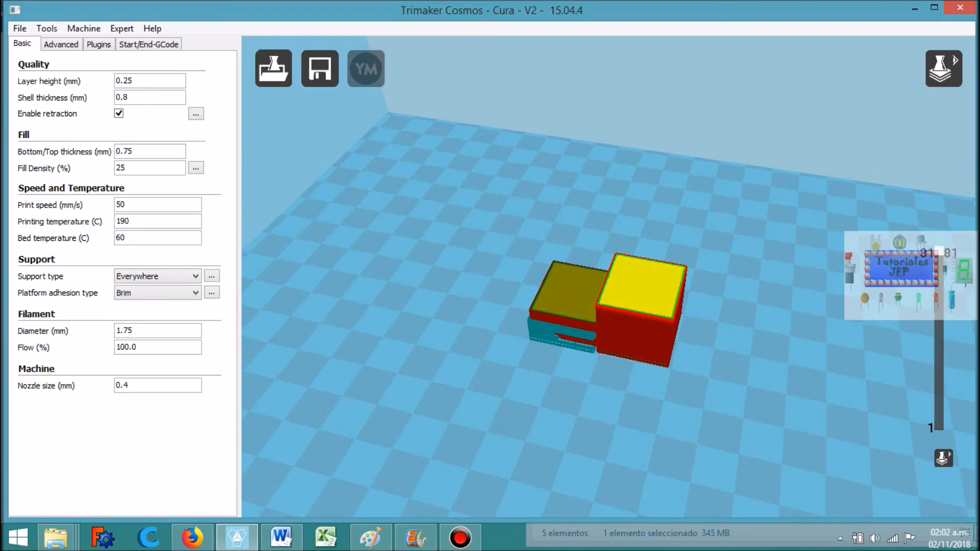